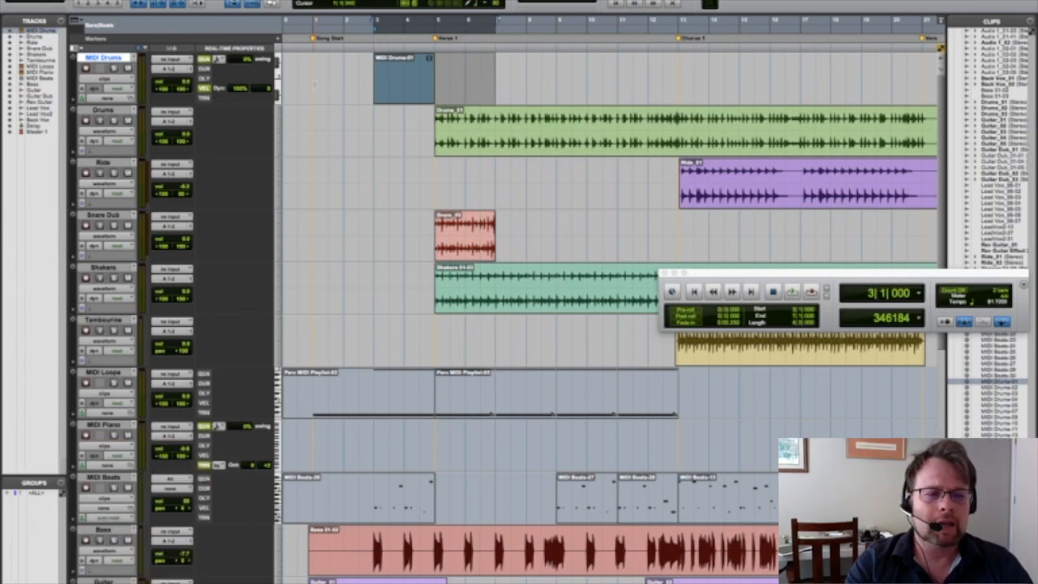
Play the current selection on the MIDI Drums track and select the whole MIDI Drums-01 clip.
{"action": "key", "text": "space"}
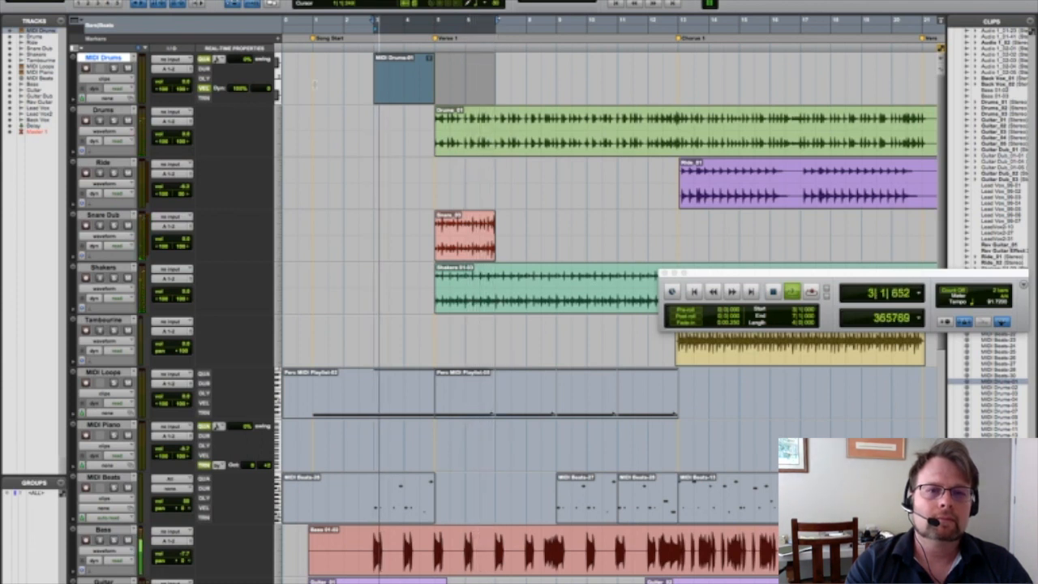
{"action": "double_click", "coordinate": [404, 69]}
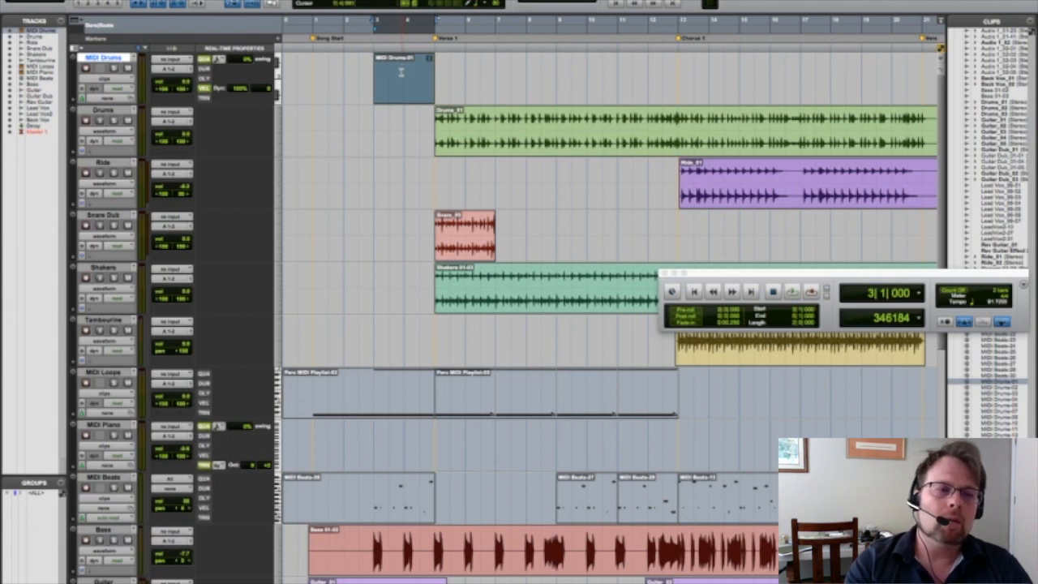
Check which playlists exist on the MIDI Drums track, keeping the current one.
{"action": "left_click", "coordinate": [124, 81]}
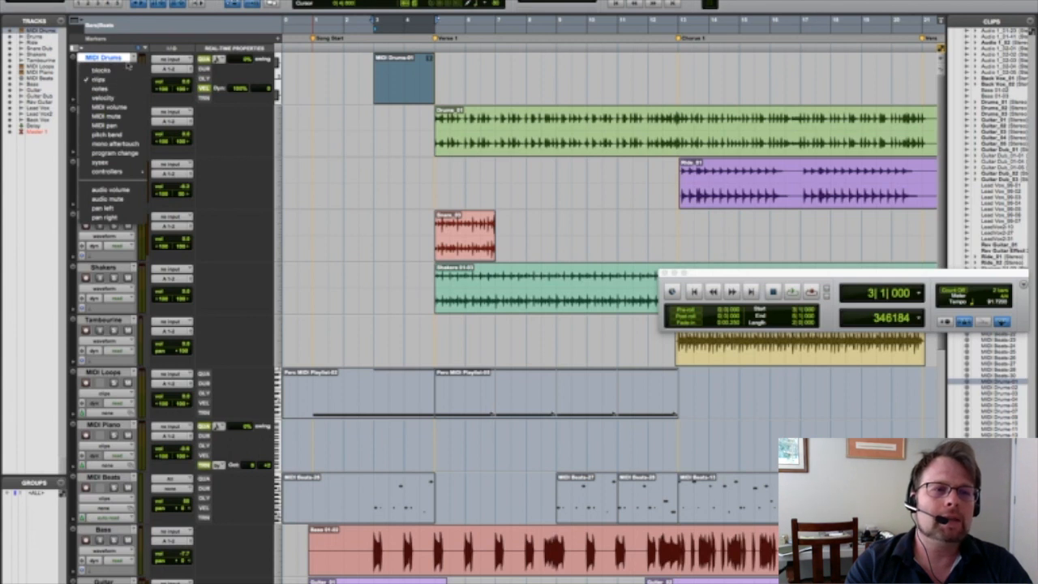
{"action": "left_click", "coordinate": [129, 51]}
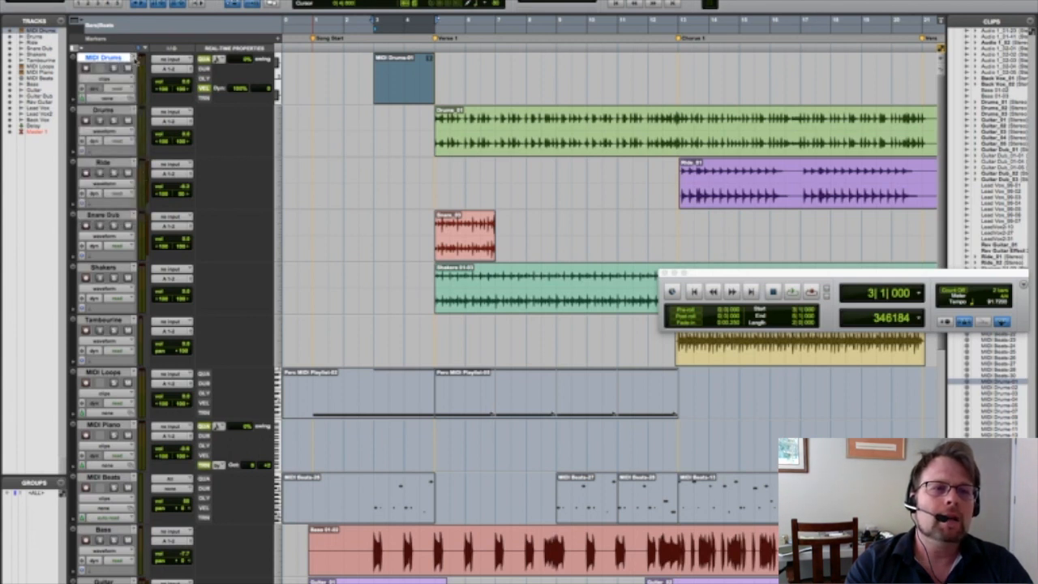
{"action": "left_click", "coordinate": [137, 60]}
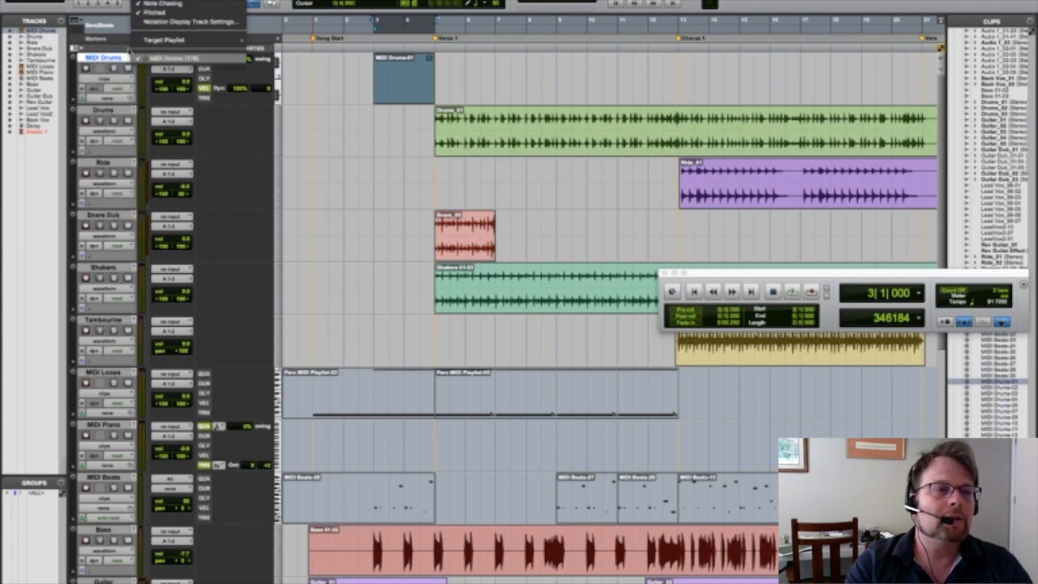
{"action": "left_click", "coordinate": [136, 61]}
{"action": "left_click", "coordinate": [137, 60]}
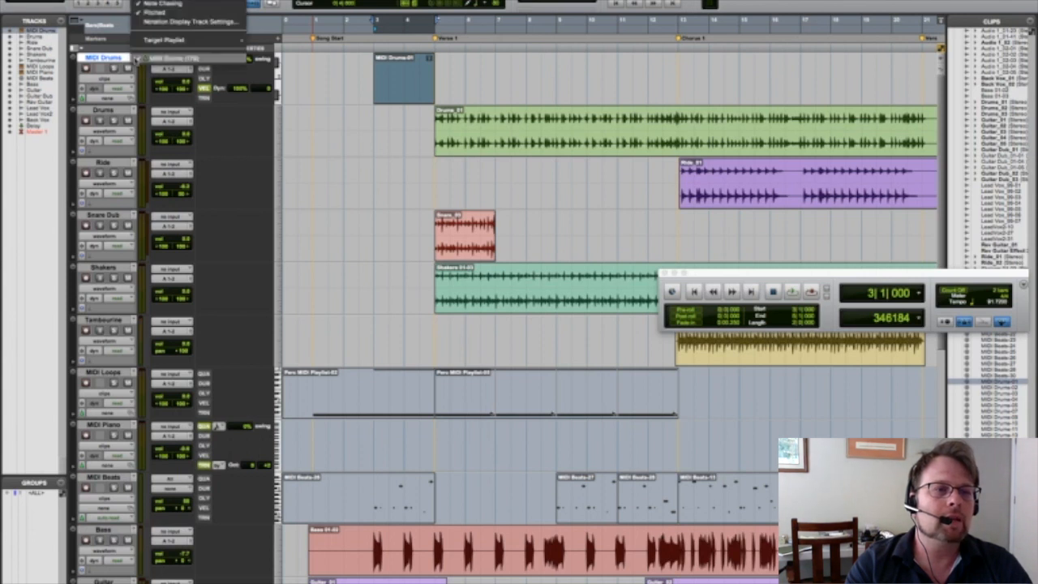
{"action": "mouse_move", "coordinate": [144, 42]}
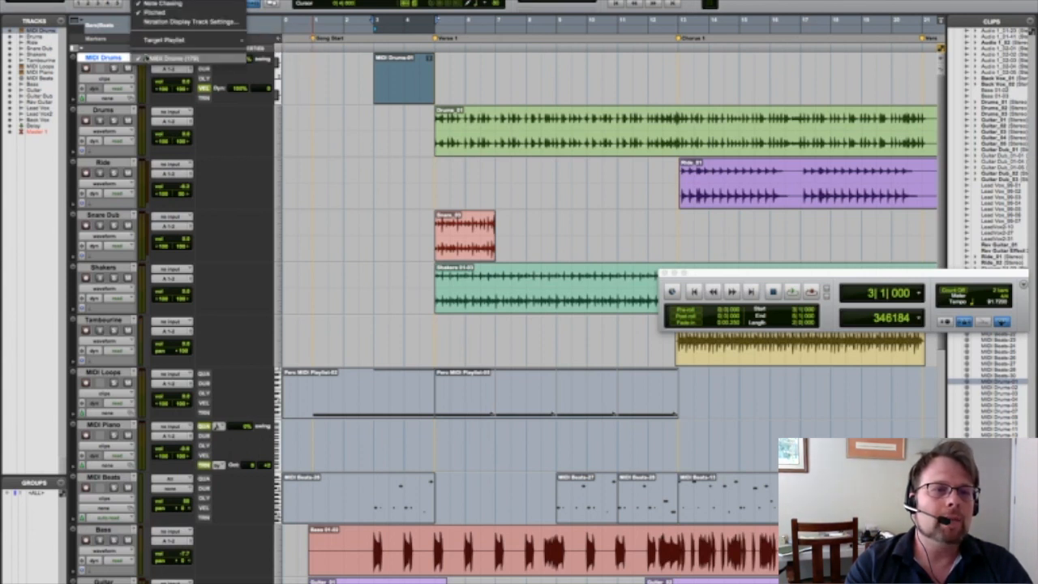
{"action": "left_click", "coordinate": [172, 60]}
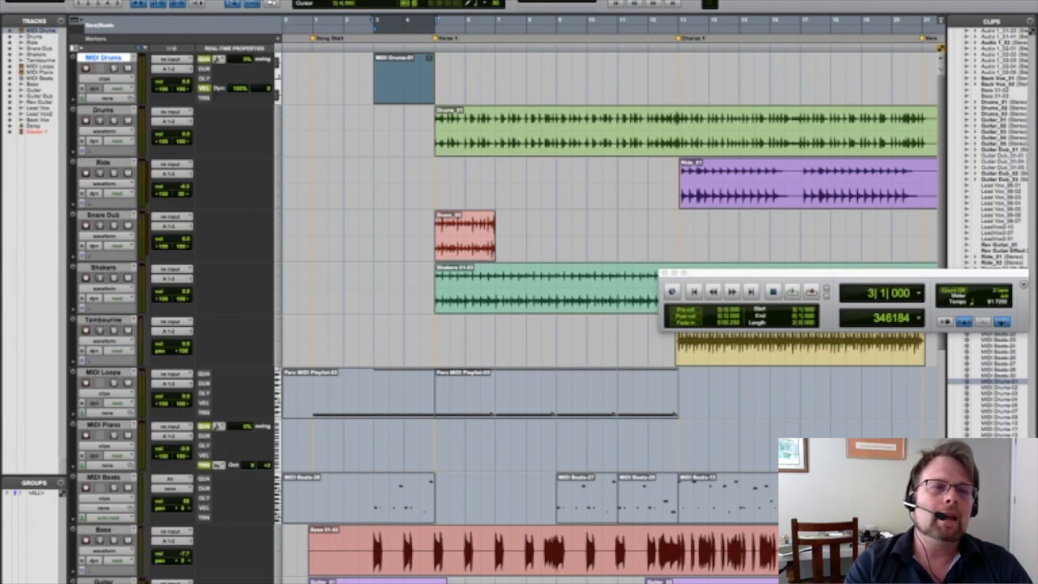
Swap the MIDI Drums-01 clip for its alternate take MIDI Drums-02 and play it back.
{"action": "left_click", "coordinate": [410, 71], "text": "super"}
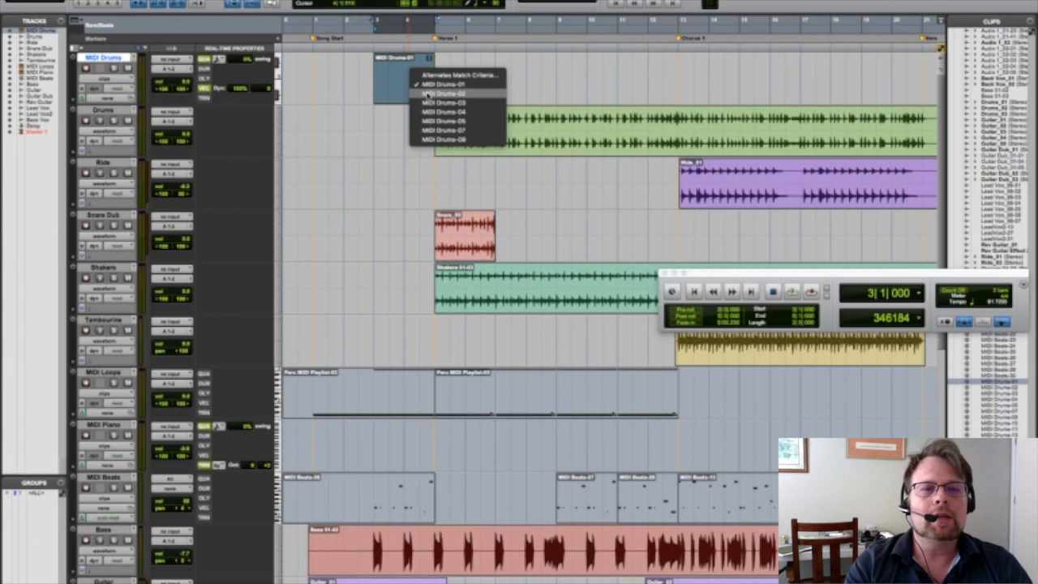
{"action": "left_click", "coordinate": [427, 94]}
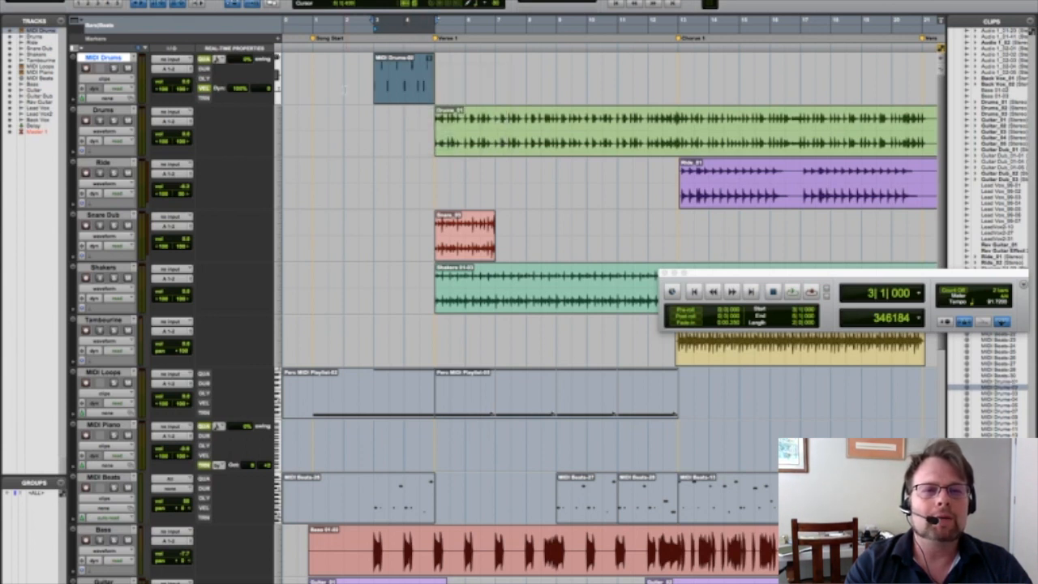
{"action": "key", "text": "space"}
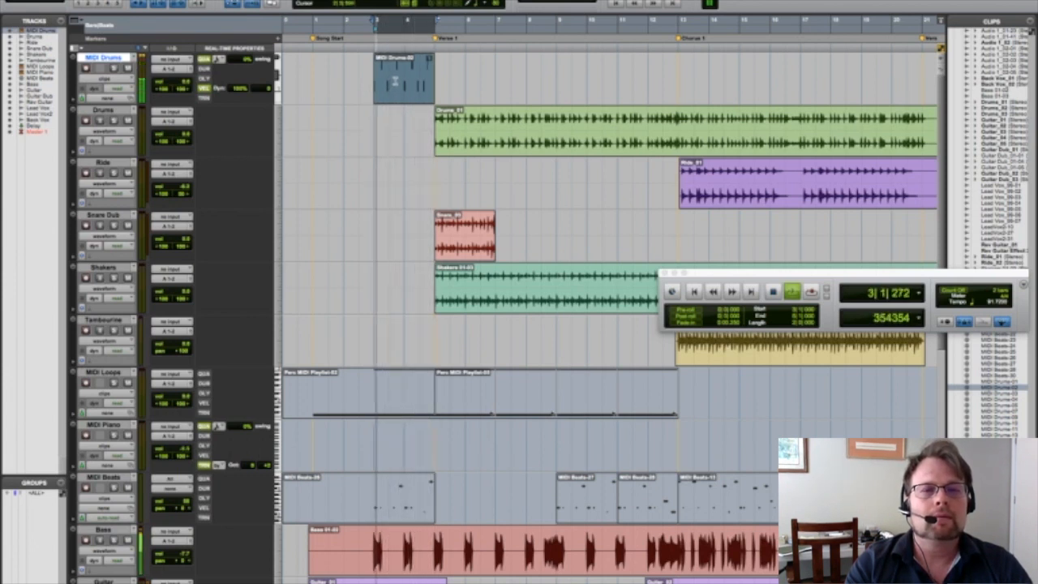
Audition further alternate takes of the MIDI Drums clip during playback, stop, and restore and select MIDI Drums-01.
{"action": "left_click", "coordinate": [396, 84], "text": "super"}
{"action": "left_click", "coordinate": [409, 115]}
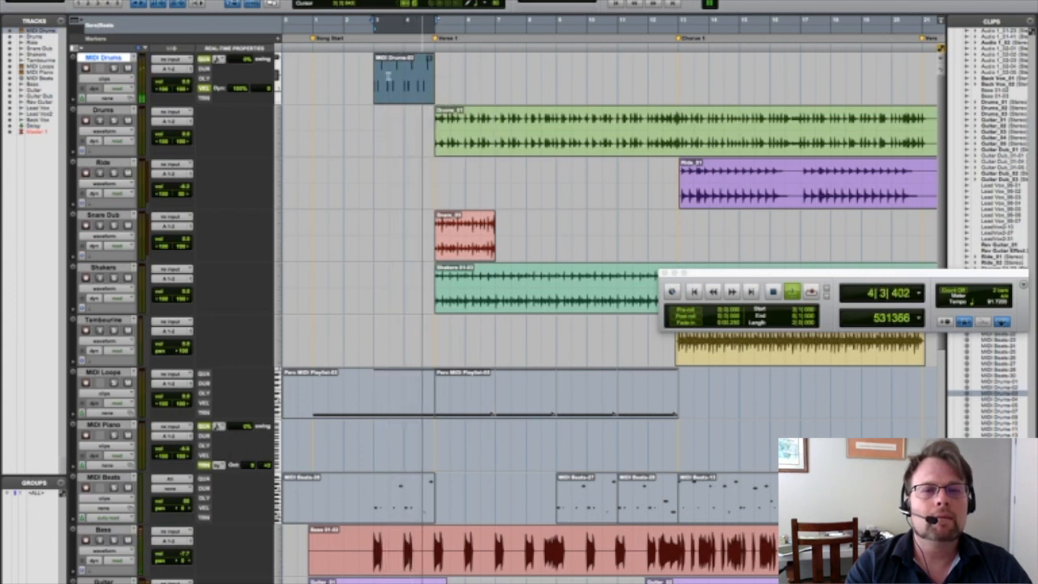
{"action": "left_click", "coordinate": [390, 77], "text": "super"}
{"action": "left_click", "coordinate": [392, 79]}
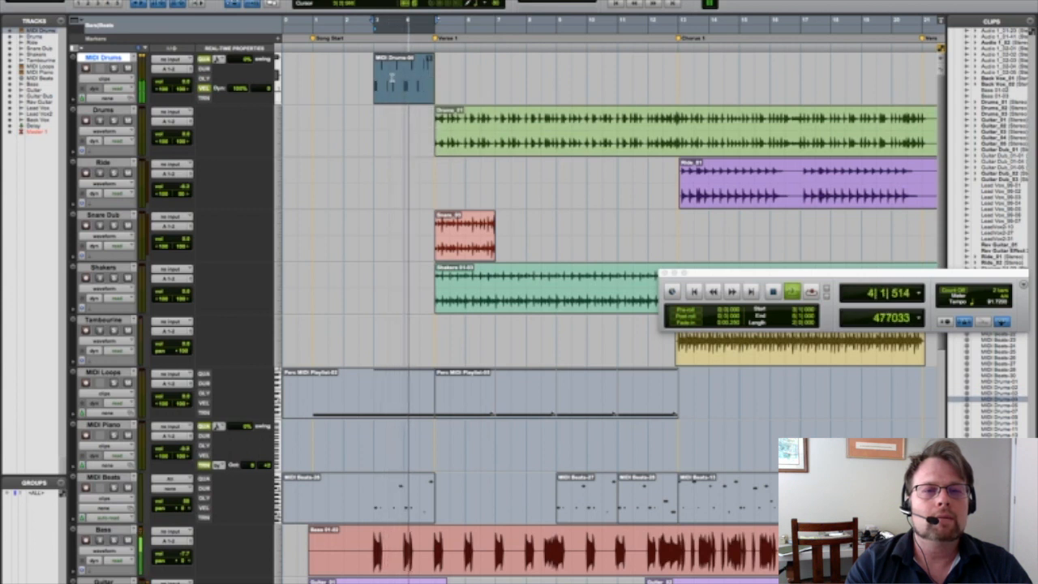
{"action": "left_click", "coordinate": [391, 78], "text": "super"}
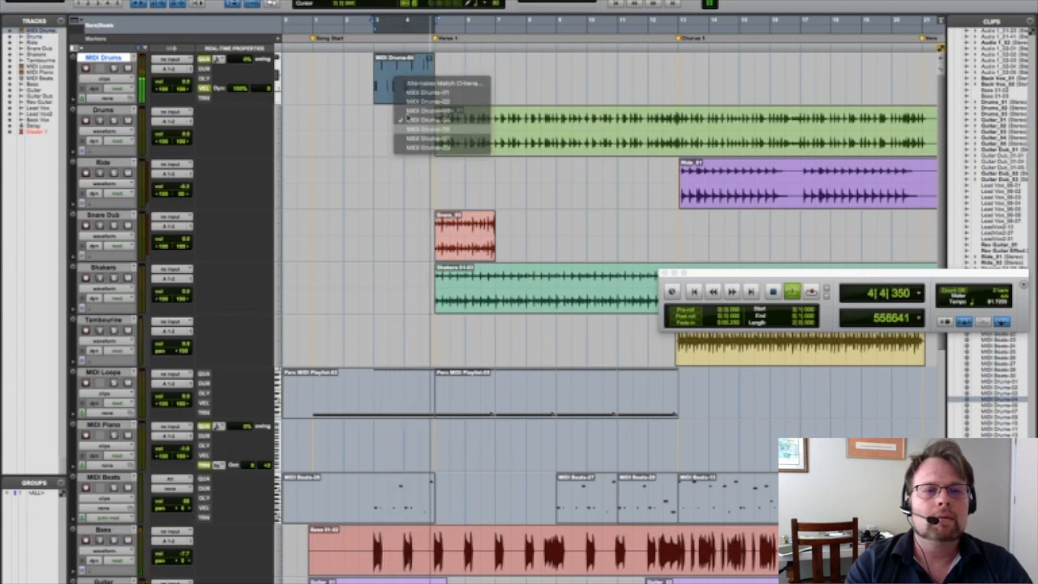
{"action": "left_click", "coordinate": [394, 84]}
{"action": "left_click", "coordinate": [406, 89], "text": "super"}
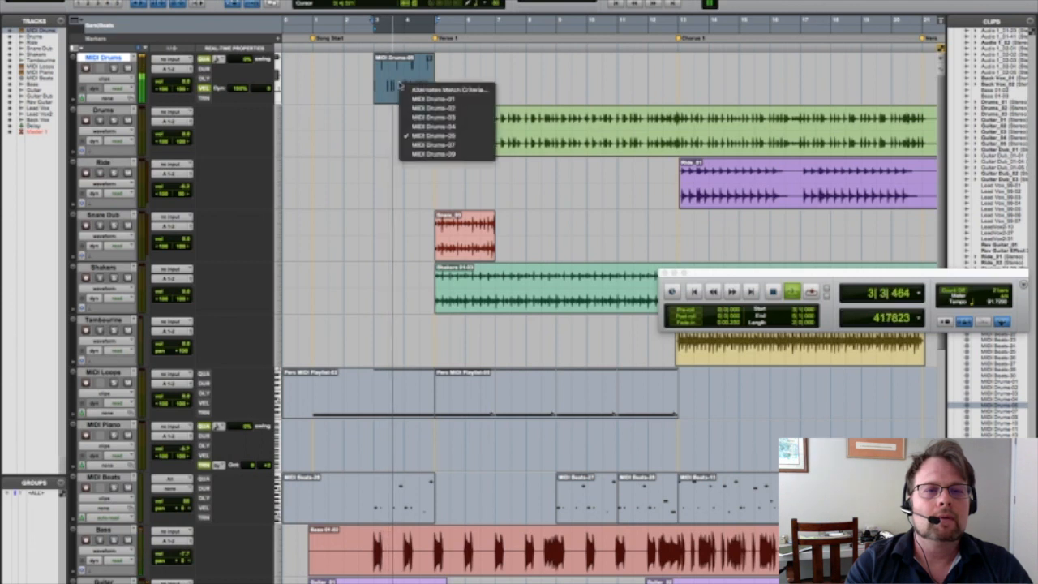
{"action": "left_click", "coordinate": [387, 84]}
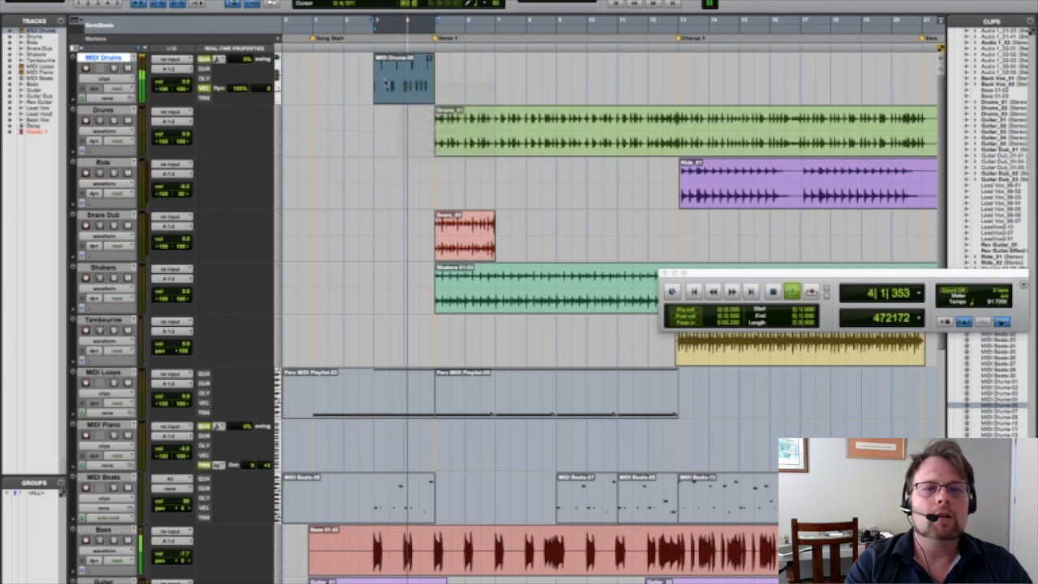
{"action": "key", "text": "space"}
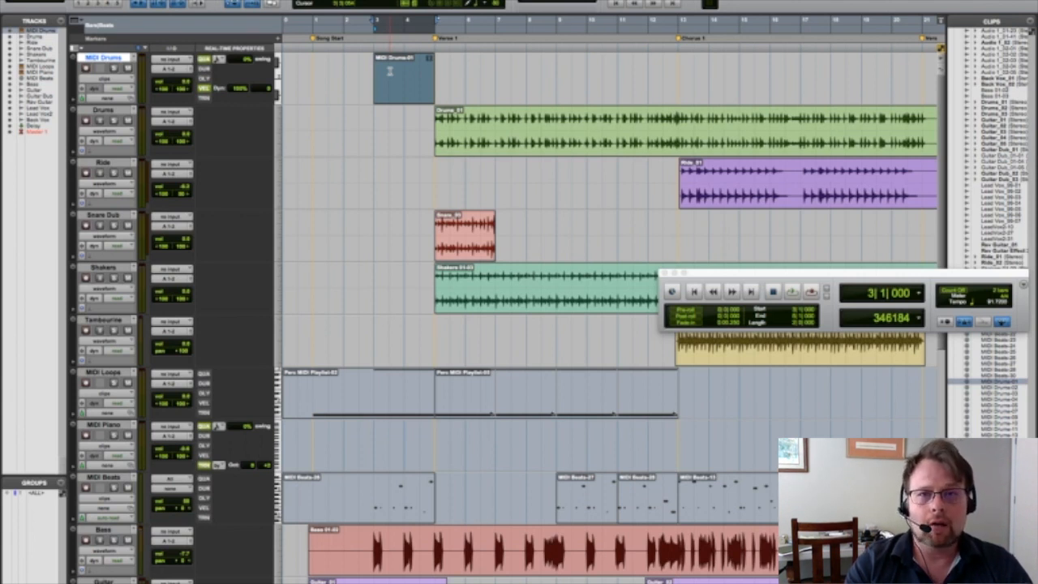
{"action": "left_click", "coordinate": [408, 73]}
{"action": "double_click", "coordinate": [405, 74]}
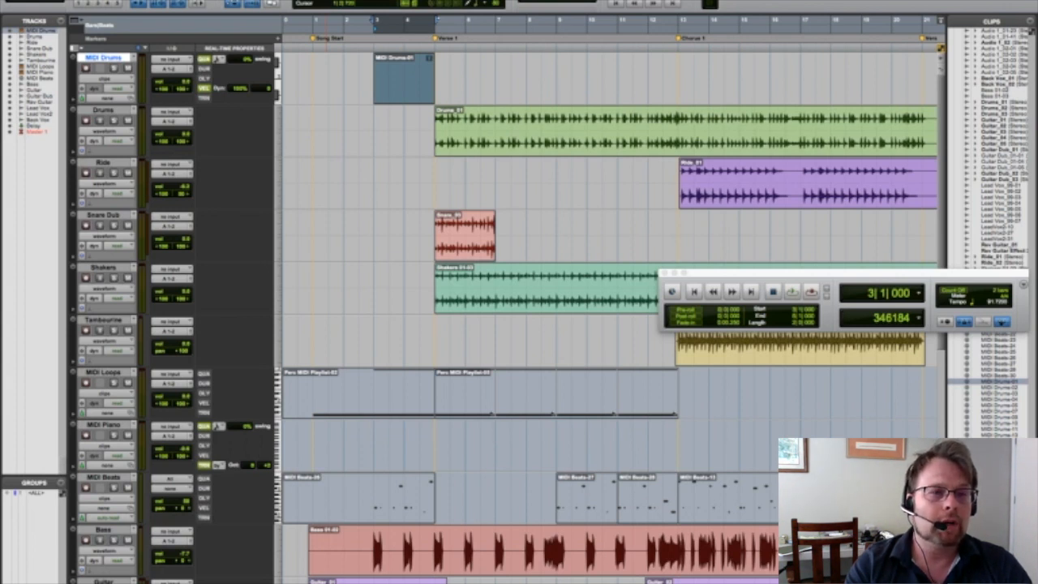
Enable the Operation preference Automatically Create New Playlists When Loop Recording.
{"action": "left_click", "coordinate": [42, 0]}
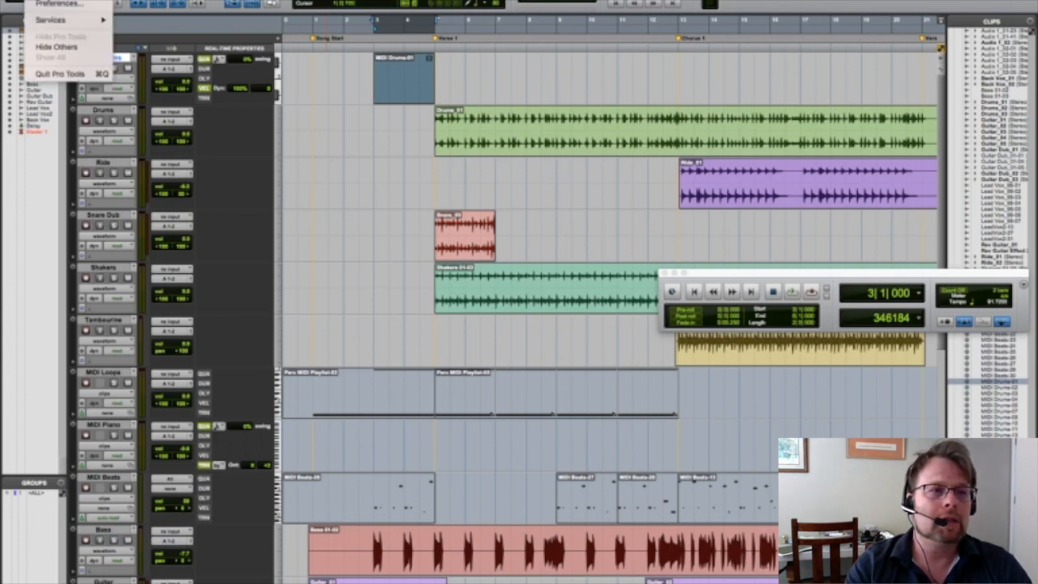
{"action": "left_click", "coordinate": [61, 7]}
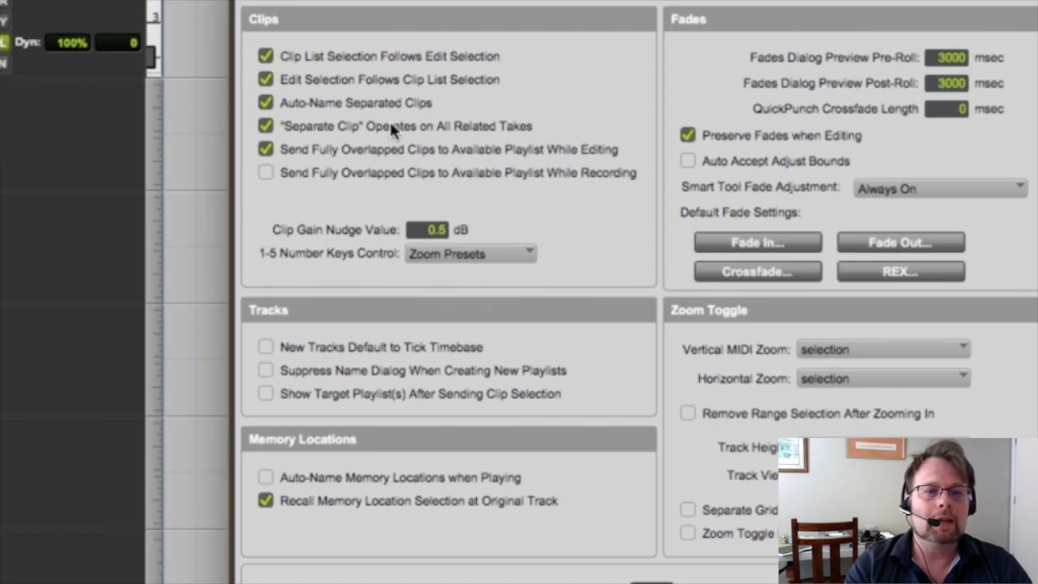
{"action": "left_click", "coordinate": [391, 125]}
{"action": "left_click", "coordinate": [391, 124]}
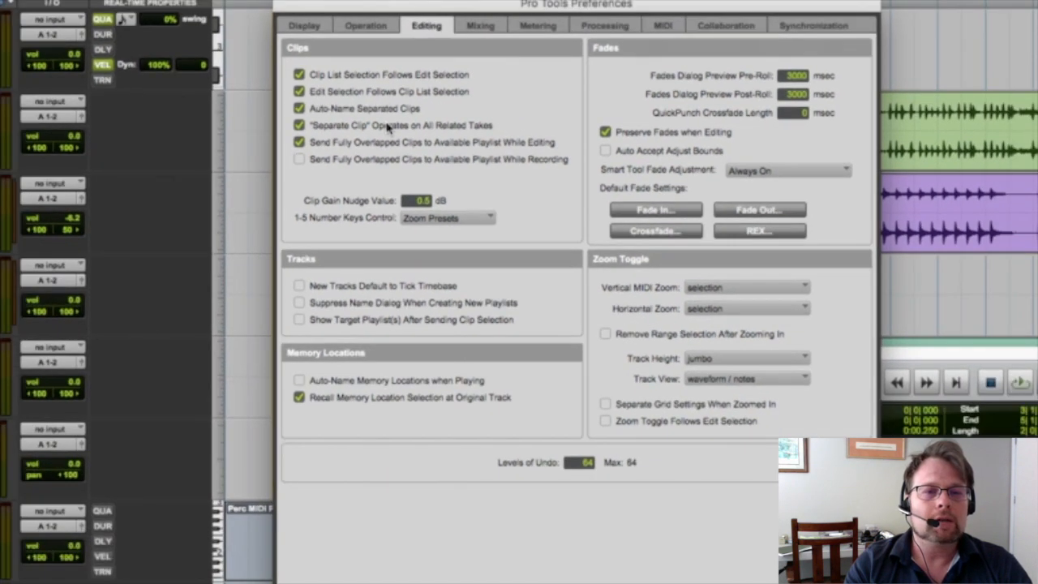
{"action": "left_click", "coordinate": [389, 127]}
{"action": "left_click", "coordinate": [388, 128]}
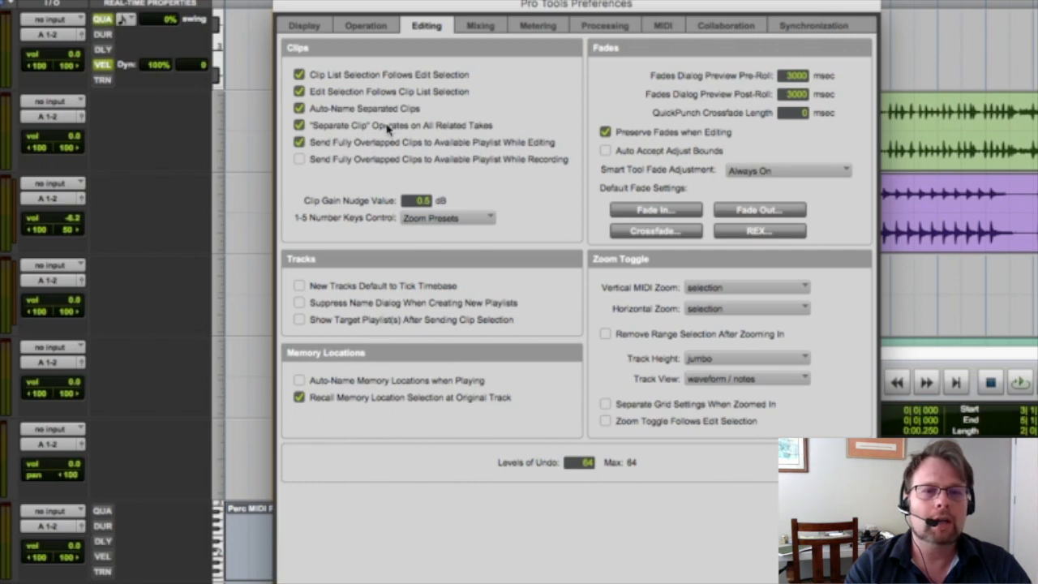
{"action": "left_click", "coordinate": [394, 30]}
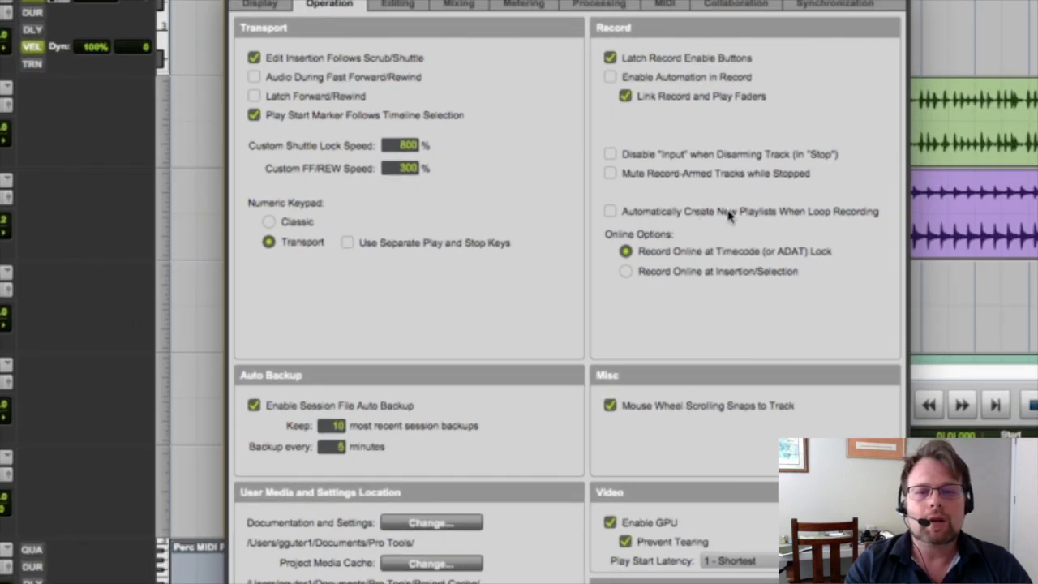
{"action": "left_click", "coordinate": [611, 212]}
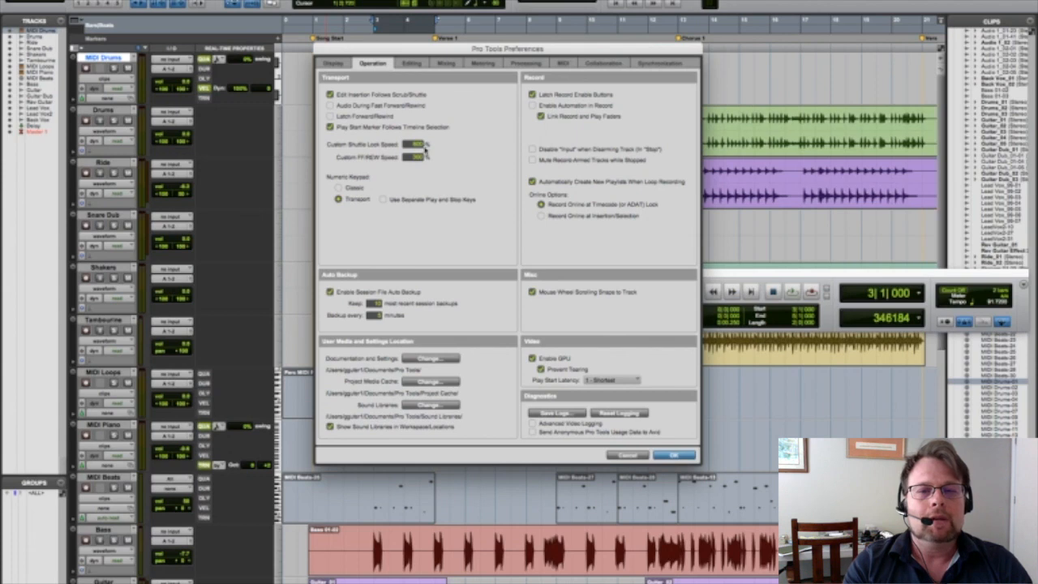
{"action": "left_click", "coordinate": [673, 456]}
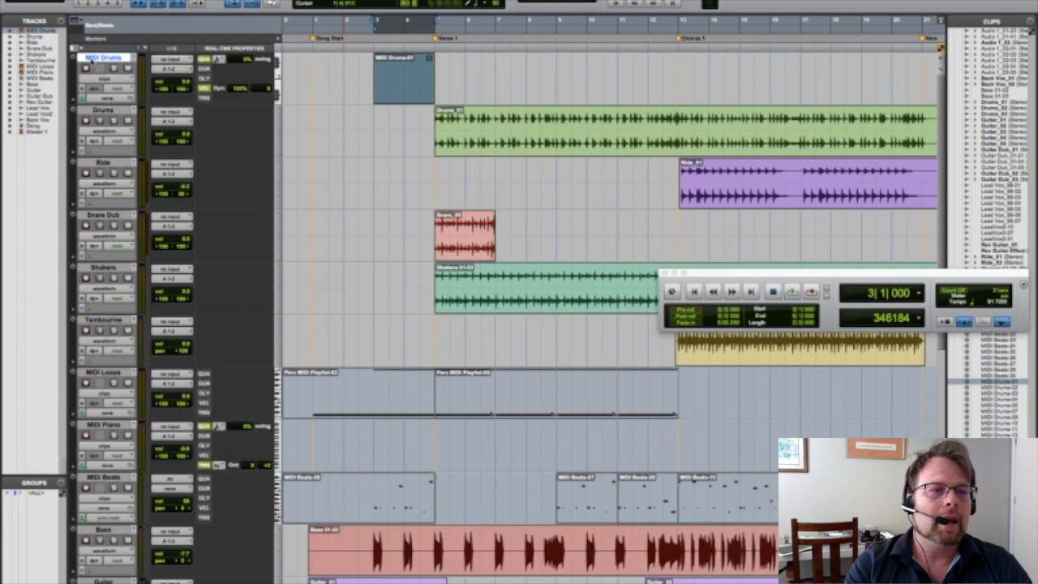
Create one new stereo audio track below MIDI Drums and name it MIDIDrmsAudio.
{"action": "key", "text": "ctrl+shift+n"}
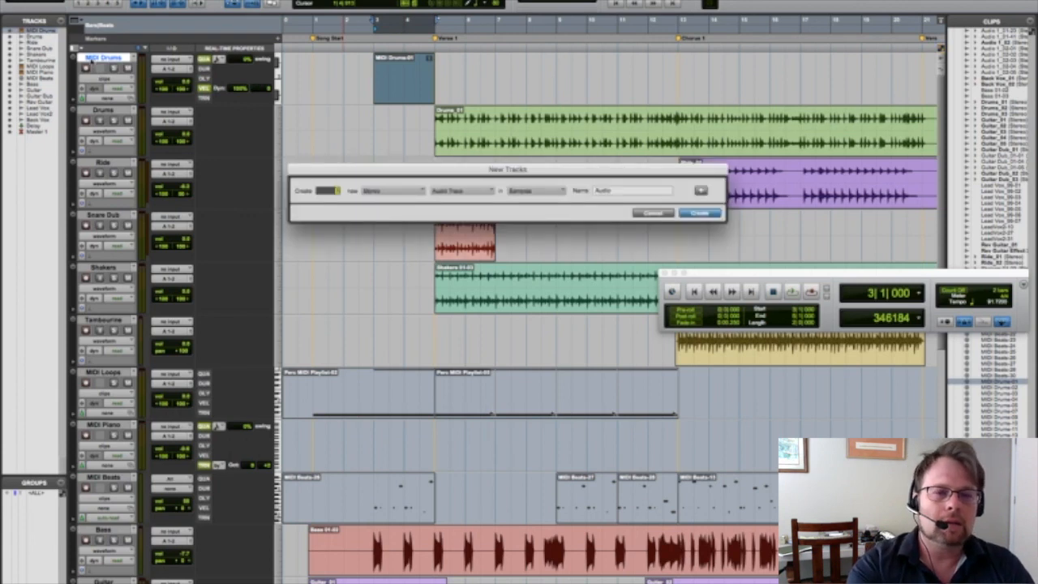
{"action": "key", "text": "Return"}
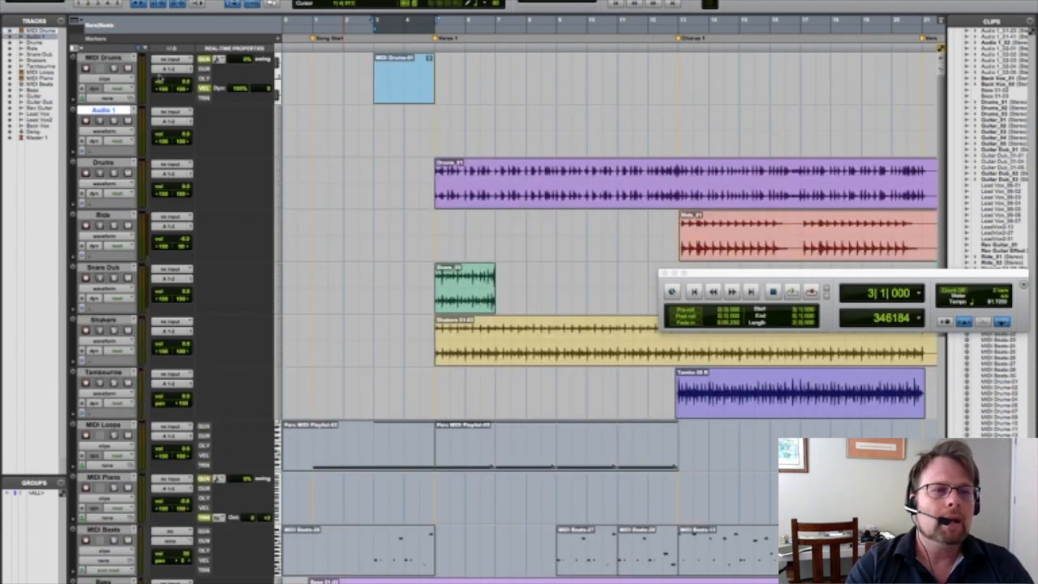
{"action": "double_click", "coordinate": [101, 111]}
{"action": "type", "text": "MiDI DrumsAudio"}
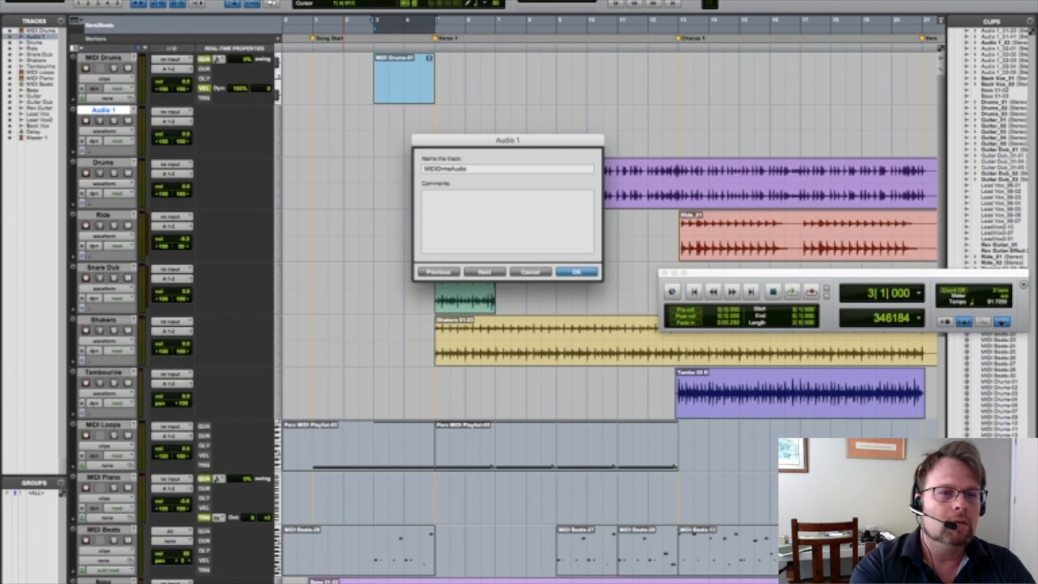
{"action": "key", "text": "Return"}
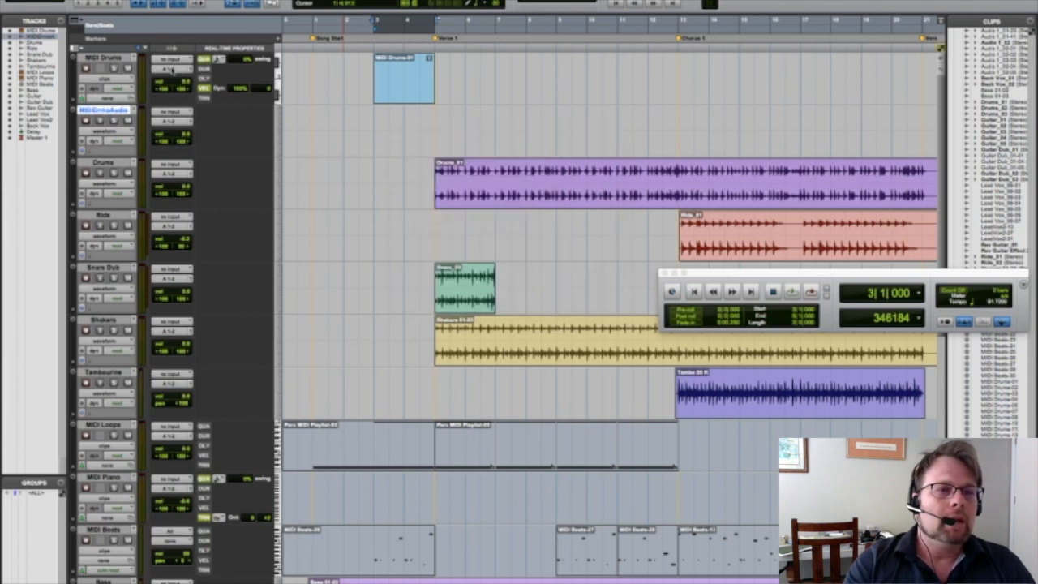
Route the MIDI Drums track's output to Bus 1-2 and set the MIDIDrmsAudio track's input to Bus 1-2.
{"action": "left_click", "coordinate": [171, 70]}
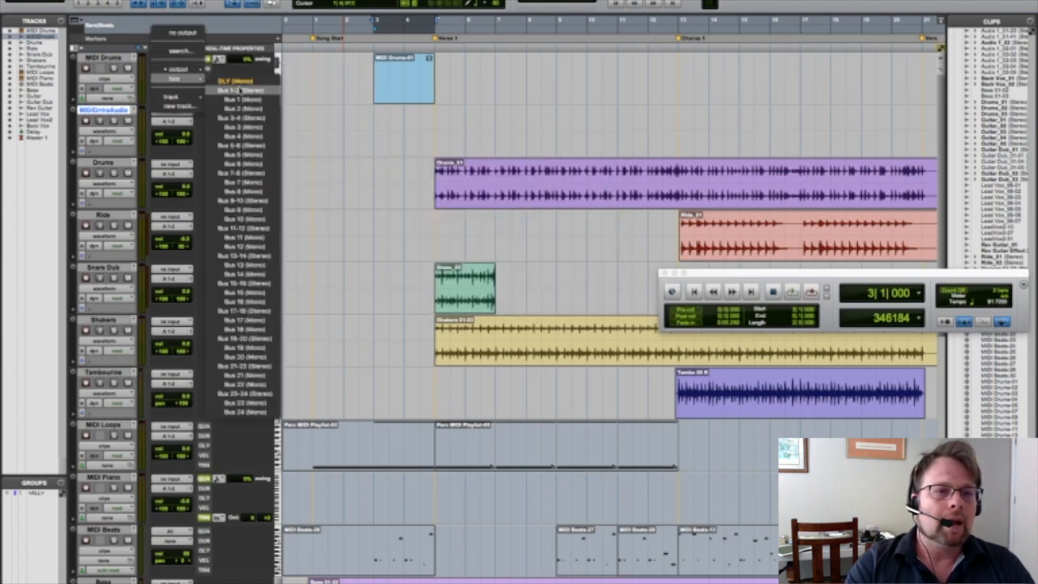
{"action": "left_click", "coordinate": [61, 131]}
{"action": "left_click", "coordinate": [172, 112]}
{"action": "mouse_move", "coordinate": [179, 115]}
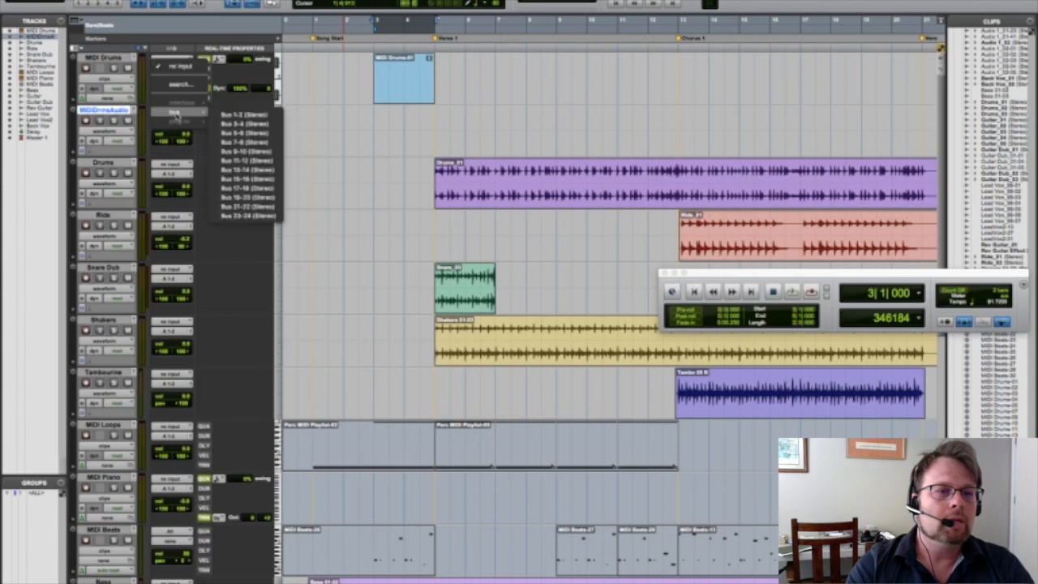
{"action": "left_click", "coordinate": [221, 115]}
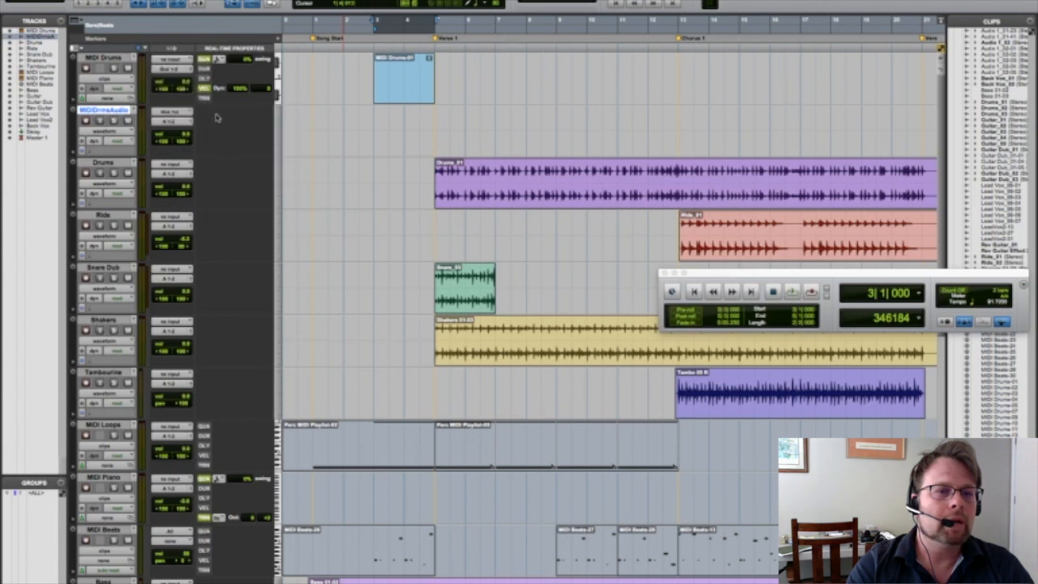
Turn on input monitoring for the MIDIDrmsAudio track and move the edit selection from MIDI Drums onto it.
{"action": "left_click", "coordinate": [100, 120]}
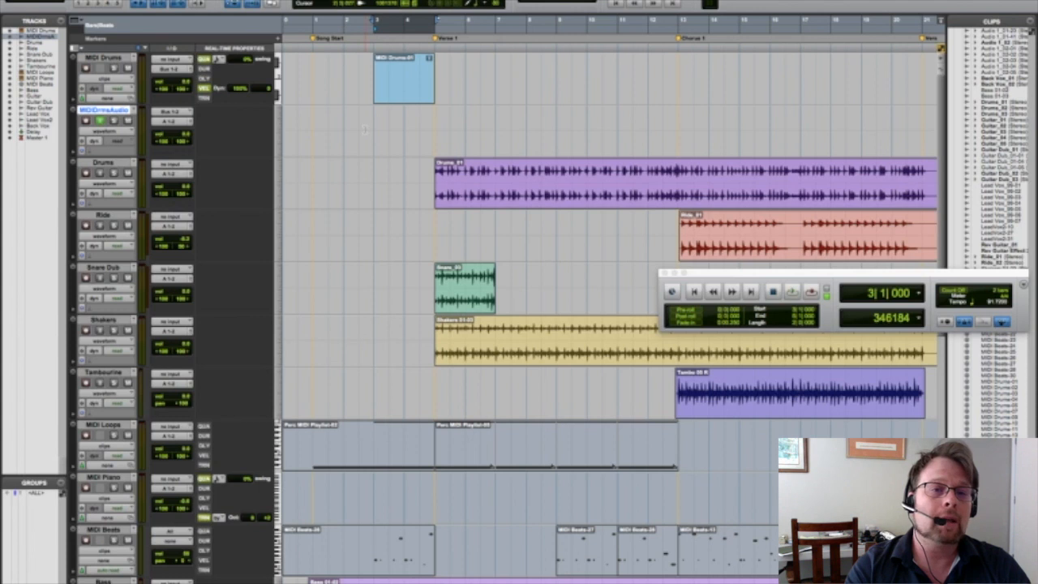
{"action": "left_click", "coordinate": [104, 59]}
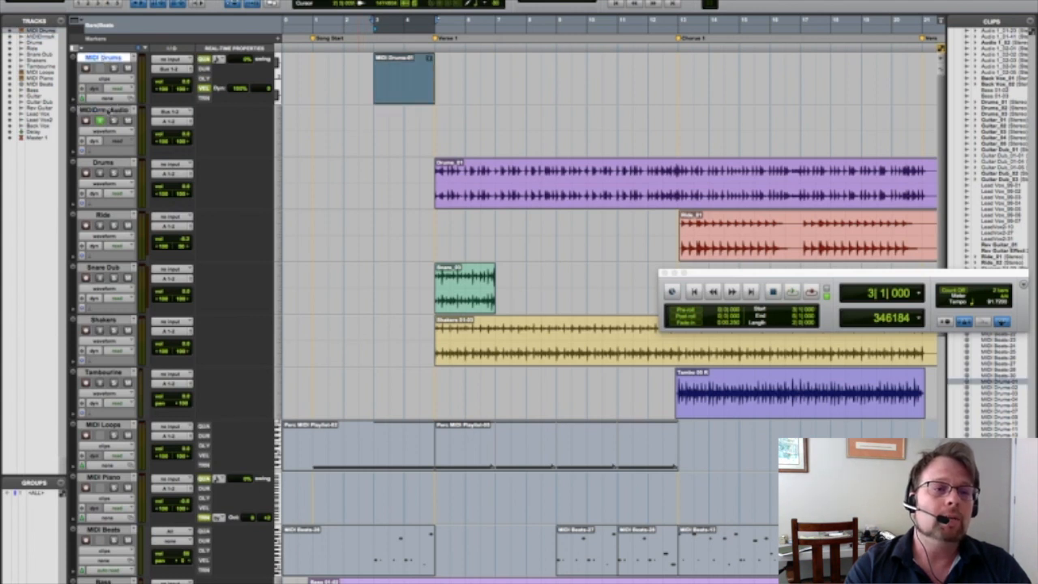
{"action": "left_click", "coordinate": [104, 112]}
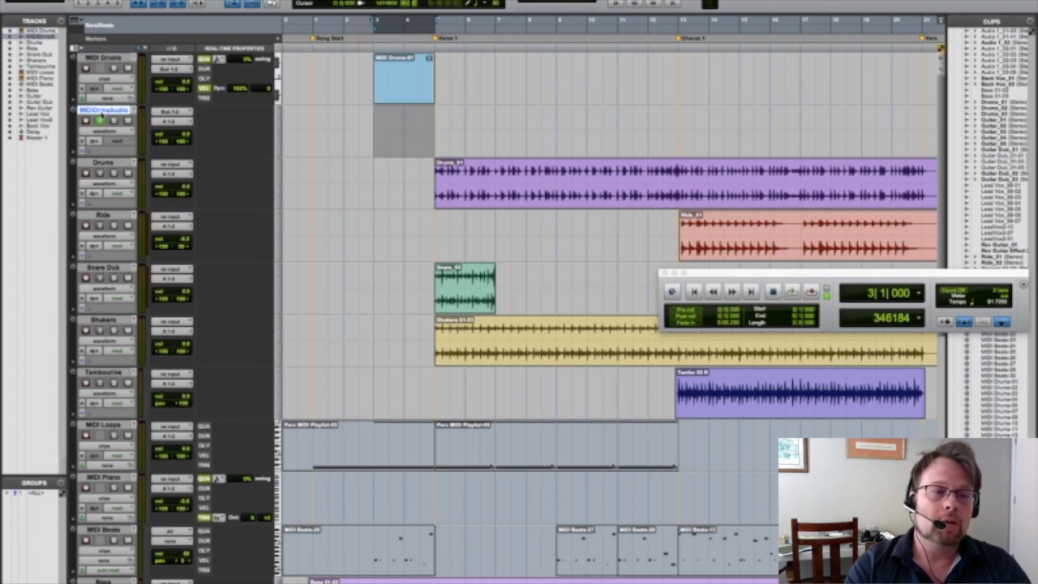
Toggle input monitoring off and back on for MIDIDrmsAudio, record-enable that track, and select the MIDI Drums-01 clip as the recording range.
{"action": "left_click", "coordinate": [99, 121]}
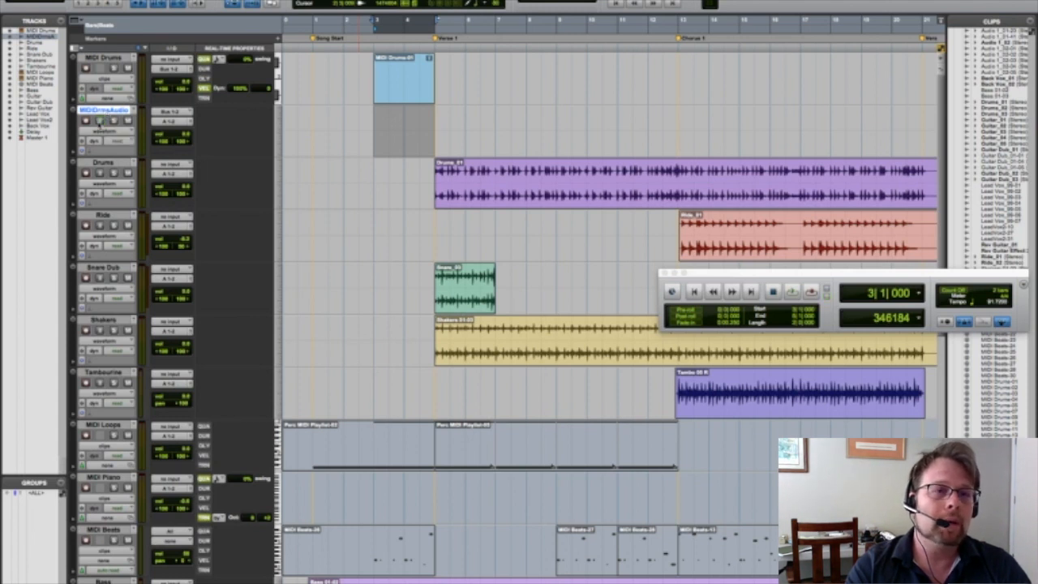
{"action": "left_click", "coordinate": [99, 122]}
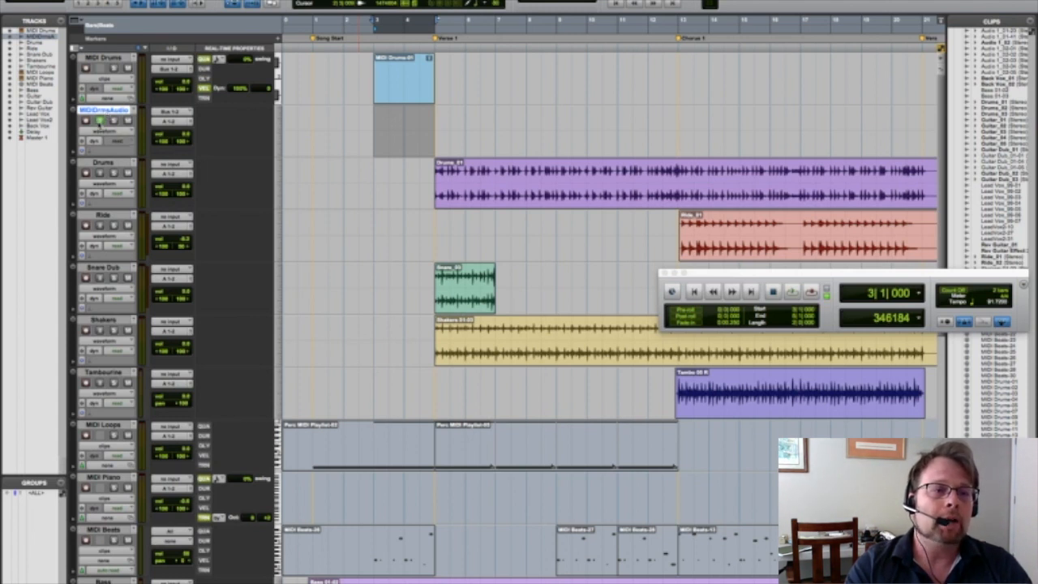
{"action": "left_click", "coordinate": [86, 120]}
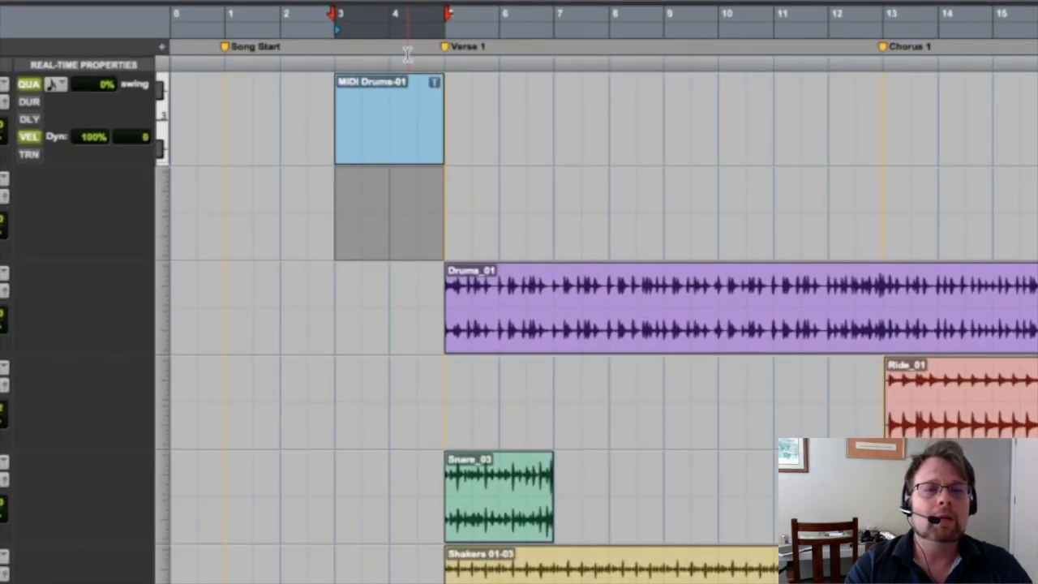
{"action": "double_click", "coordinate": [377, 120]}
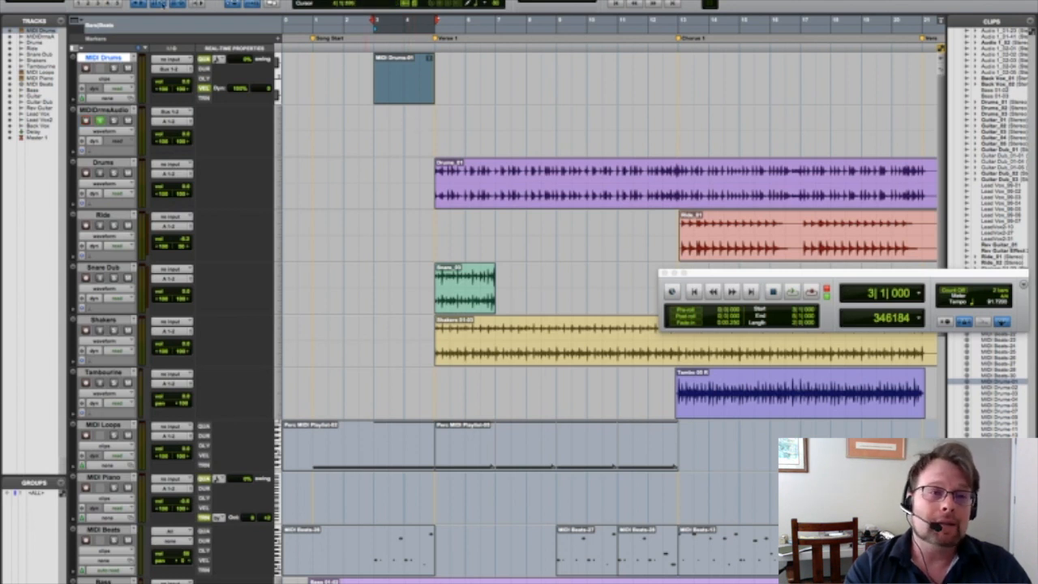
Review the Editing preferences for clips and tracks, and close the preferences without changing anything.
{"action": "left_click", "coordinate": [55, 1]}
{"action": "left_click", "coordinate": [58, 4]}
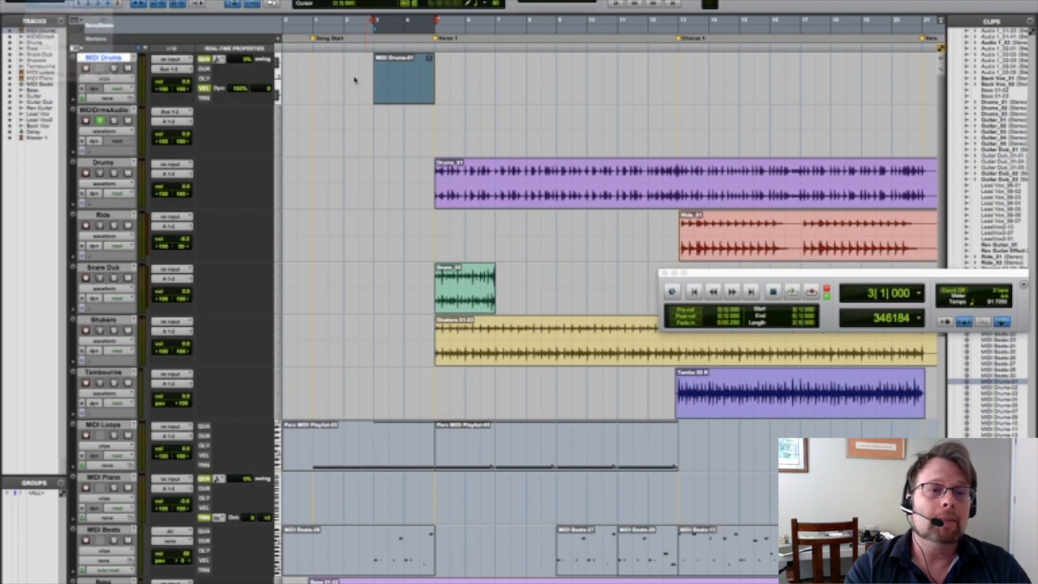
{"action": "left_click", "coordinate": [411, 63]}
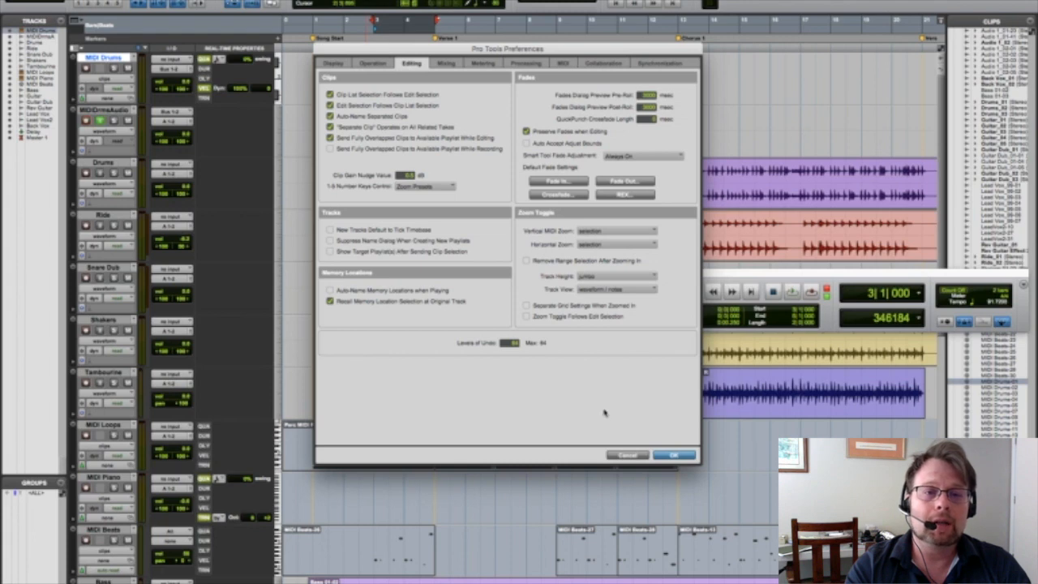
{"action": "left_click", "coordinate": [627, 456]}
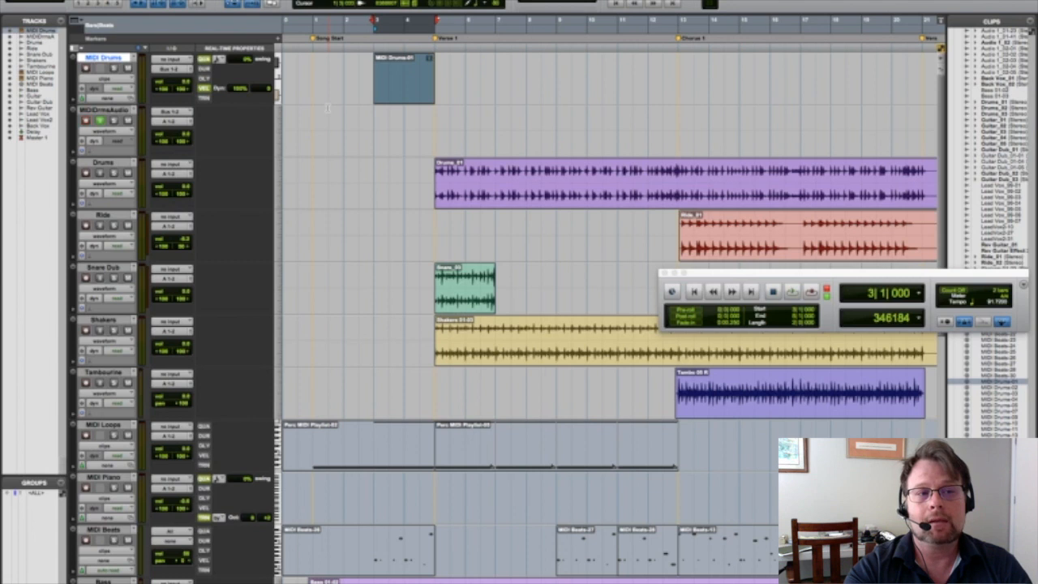
Start loop recording on MIDIDrmsAudio and swap the MIDI Drums clip through alternates MIDI Drums-02, -03 and -04 on successive passes.
{"action": "key", "text": "super+space"}
{"action": "left_click", "coordinate": [389, 83], "text": "super"}
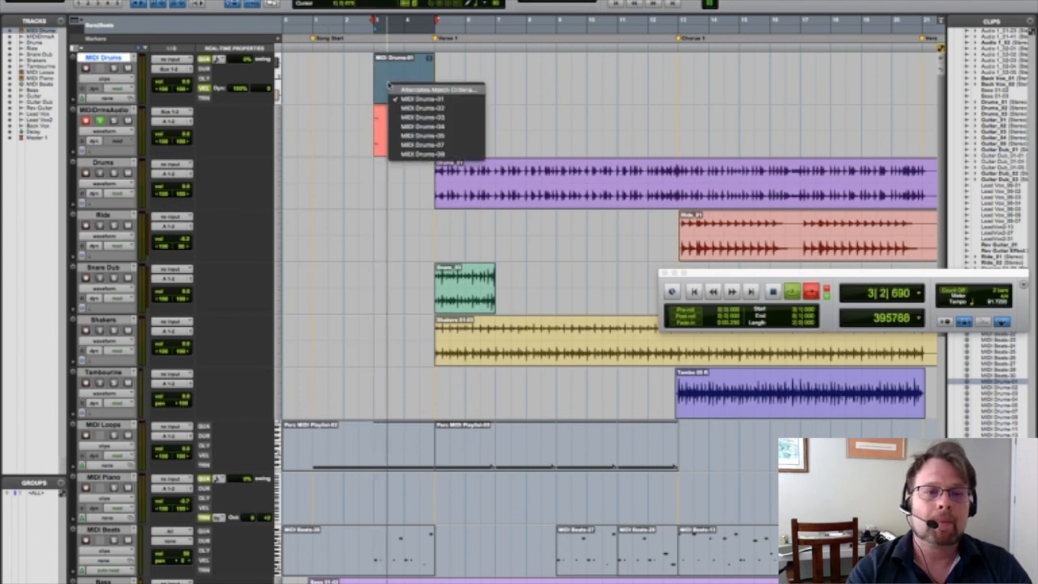
{"action": "left_click", "coordinate": [440, 109]}
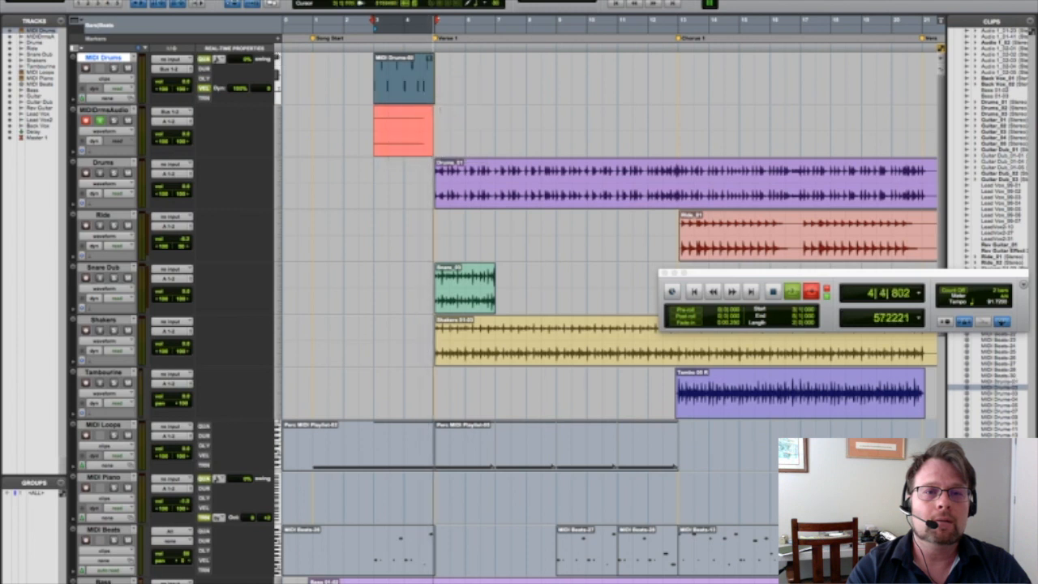
{"action": "left_click", "coordinate": [412, 81], "text": "super"}
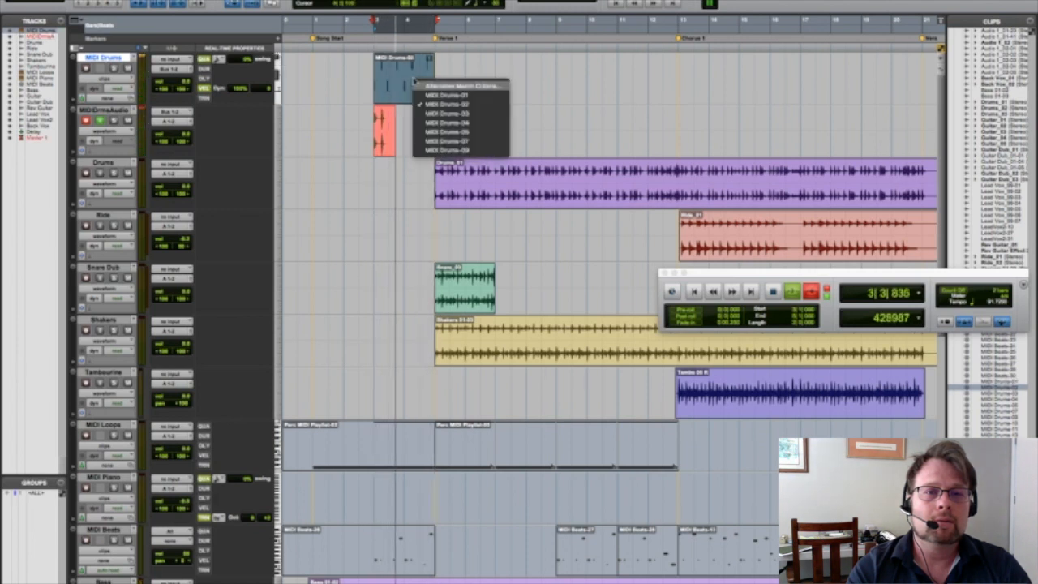
{"action": "left_click", "coordinate": [480, 115]}
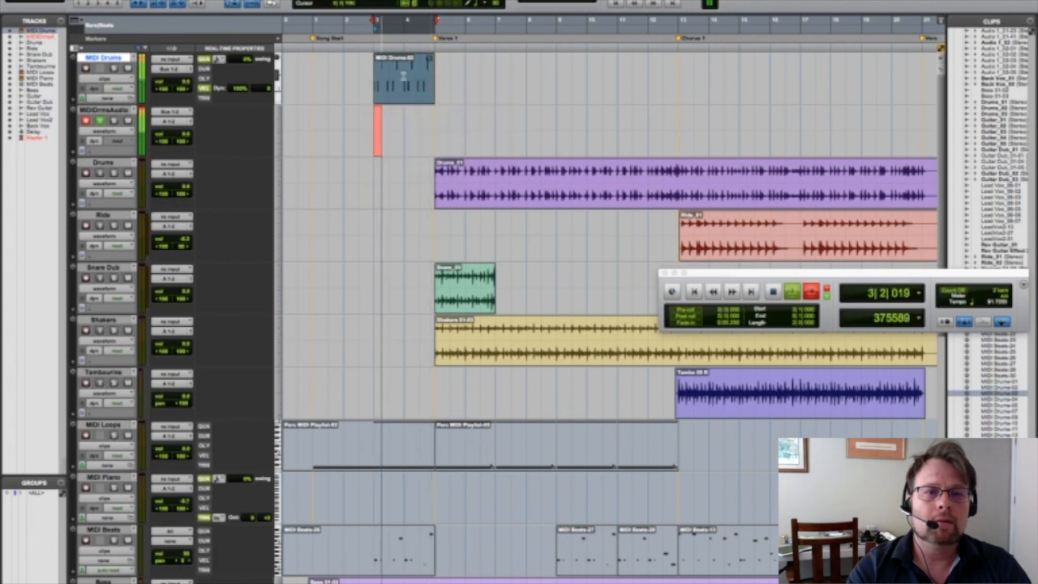
{"action": "left_click", "coordinate": [406, 76], "text": "super"}
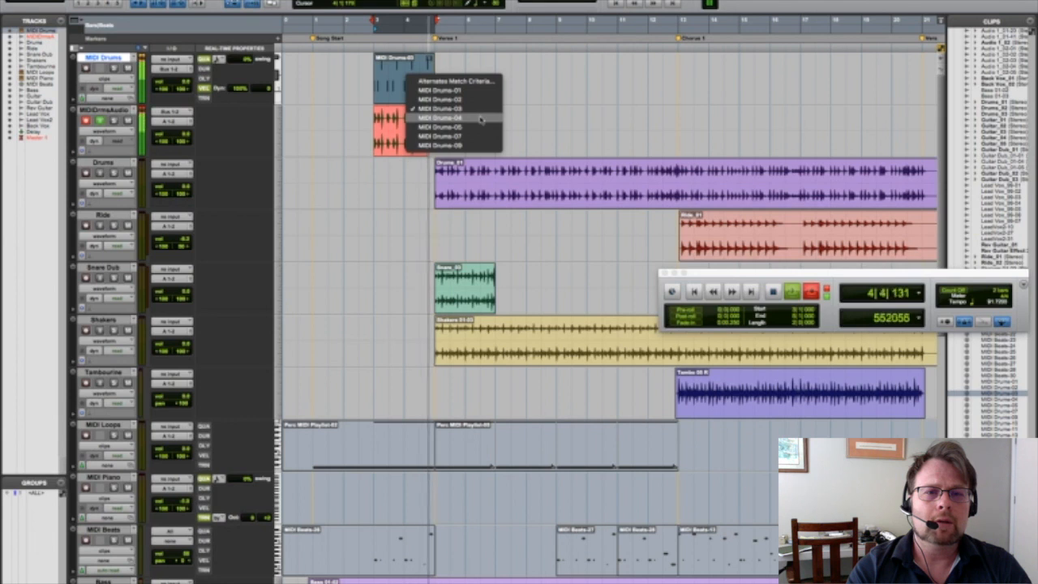
{"action": "left_click", "coordinate": [481, 119]}
Swap the MIDI Drums clip through alternates MIDI Drums-05, -07 and -09 on further loop passes, and stop recording.
{"action": "left_click", "coordinate": [419, 81], "text": "super"}
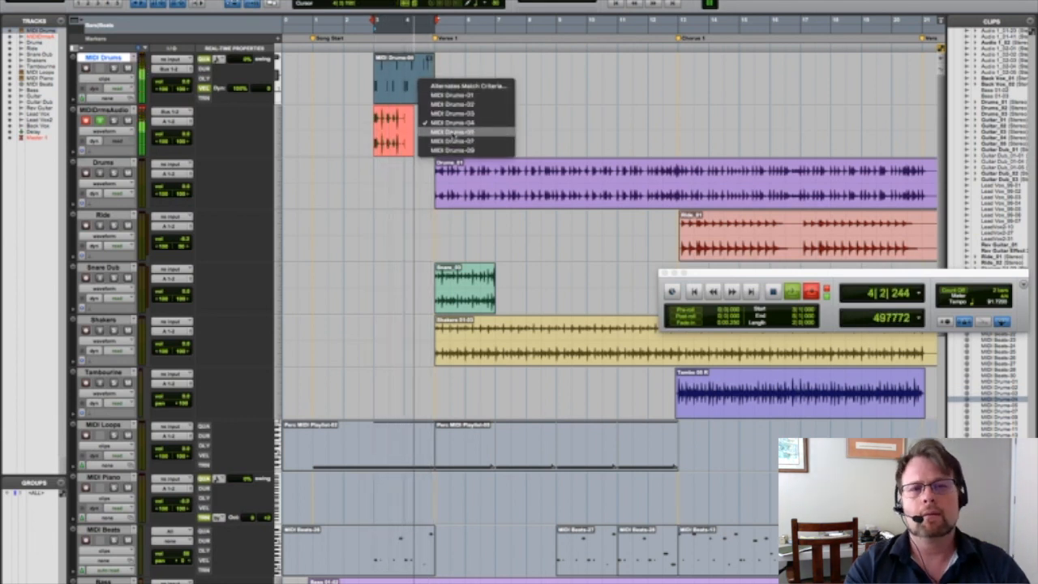
{"action": "left_click", "coordinate": [451, 132]}
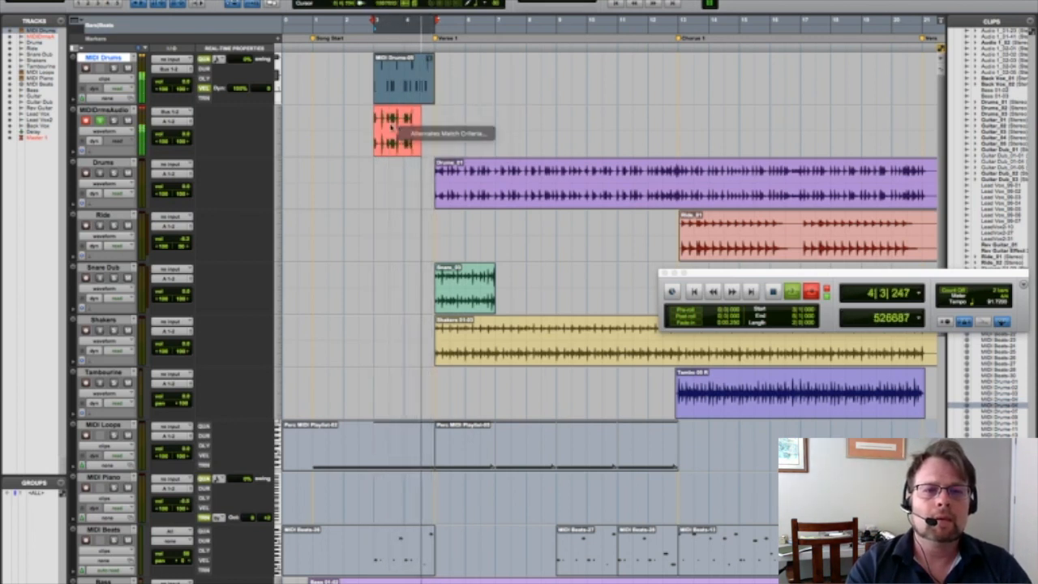
{"action": "left_click", "coordinate": [418, 142], "text": "super"}
{"action": "left_click", "coordinate": [416, 143]}
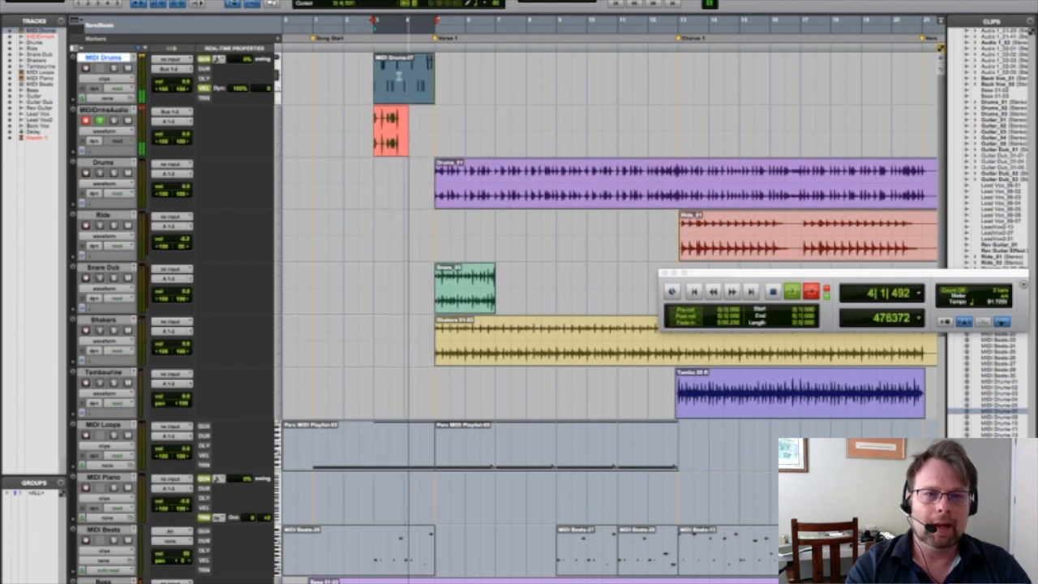
{"action": "left_click", "coordinate": [400, 78], "text": "super"}
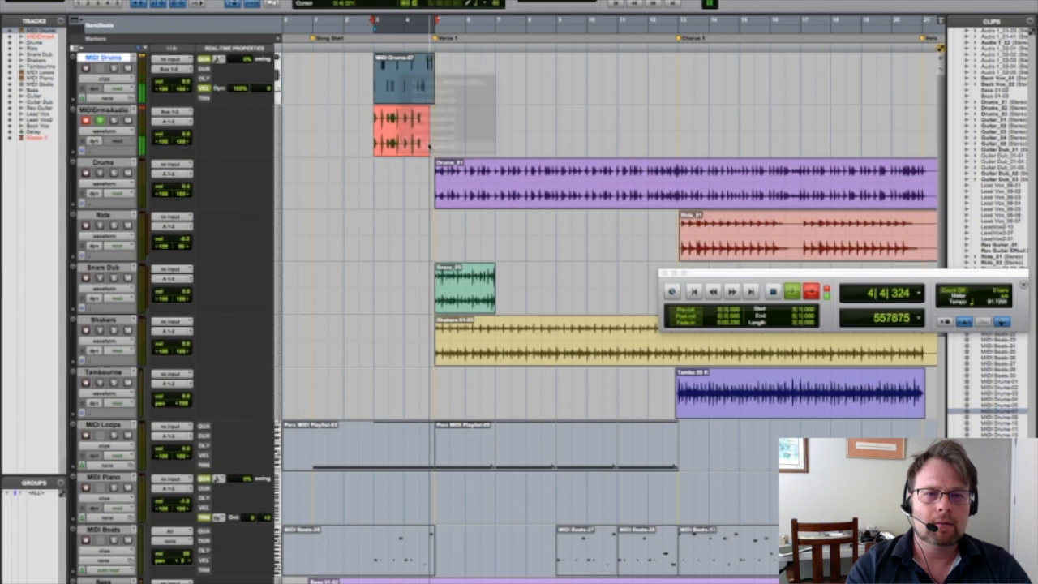
{"action": "left_click", "coordinate": [429, 145]}
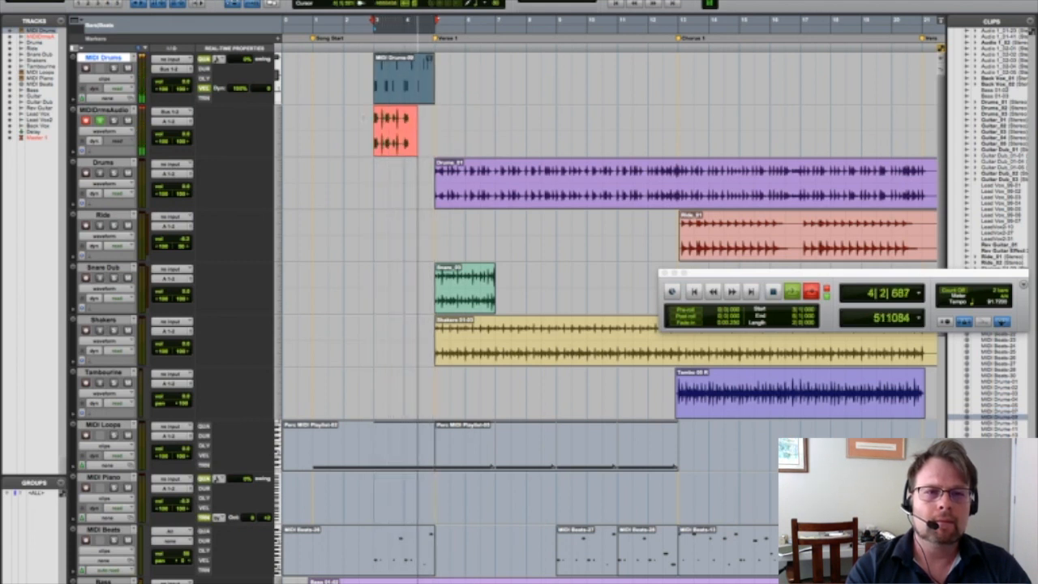
{"action": "key", "text": "space"}
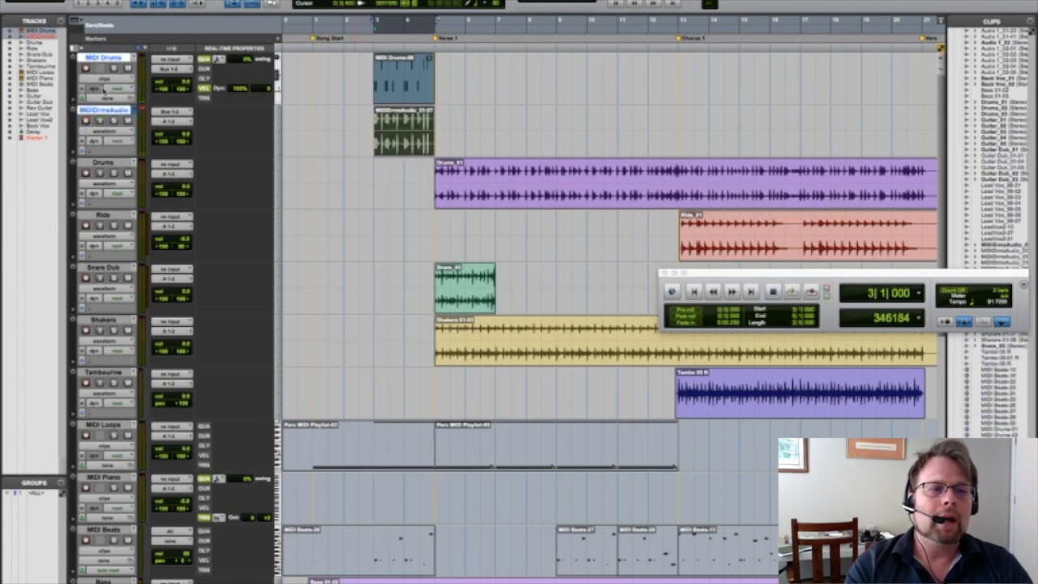
Make the MIDI Drums track inactive while keeping the MIDIDrmsAudio track active.
{"action": "right_click", "coordinate": [109, 59]}
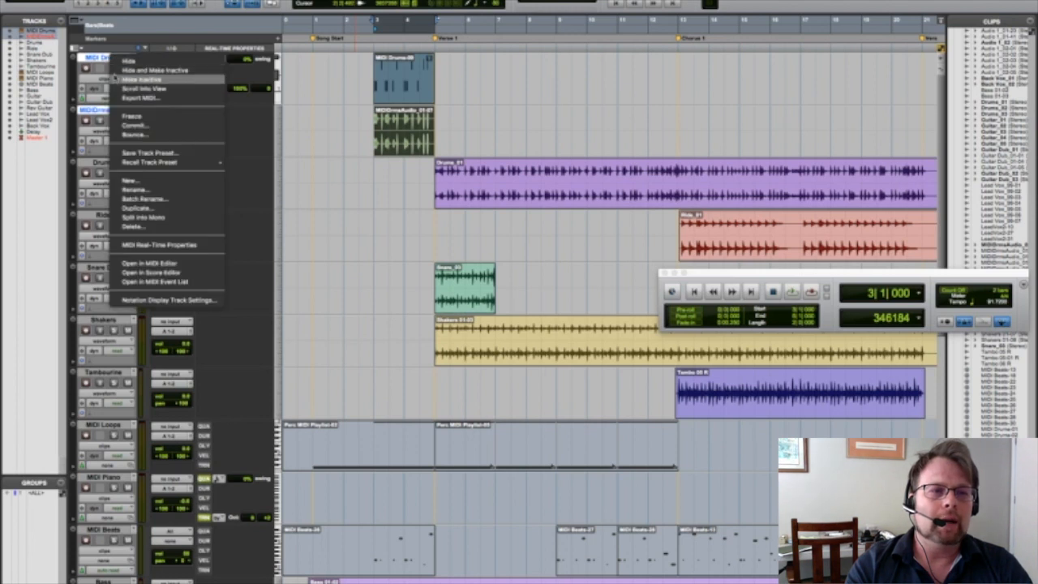
{"action": "left_click", "coordinate": [116, 78]}
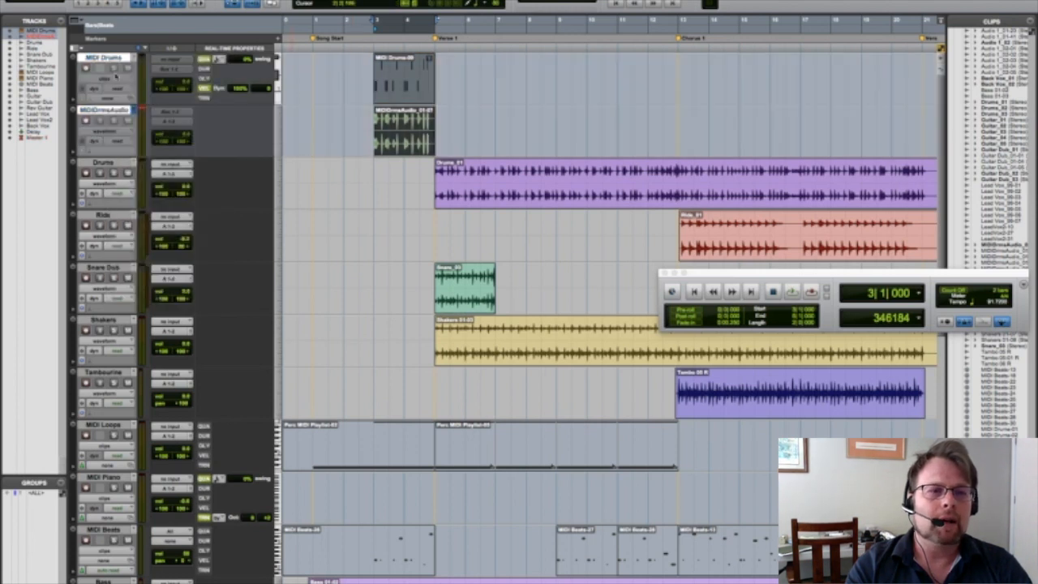
{"action": "left_click", "coordinate": [110, 112], "text": "super"}
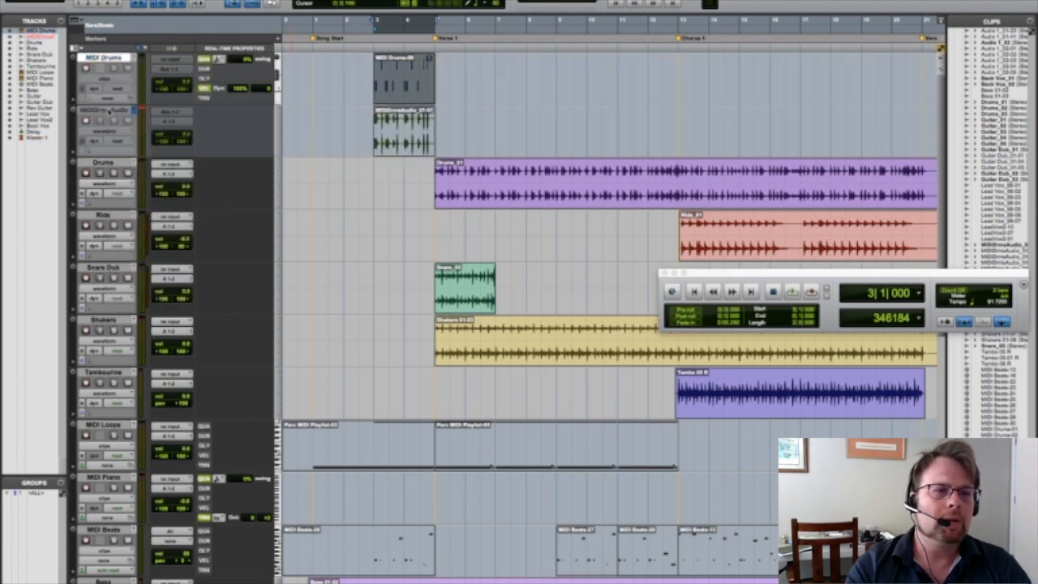
{"action": "left_click", "coordinate": [109, 112]}
{"action": "right_click", "coordinate": [109, 112]}
{"action": "left_click", "coordinate": [122, 123]}
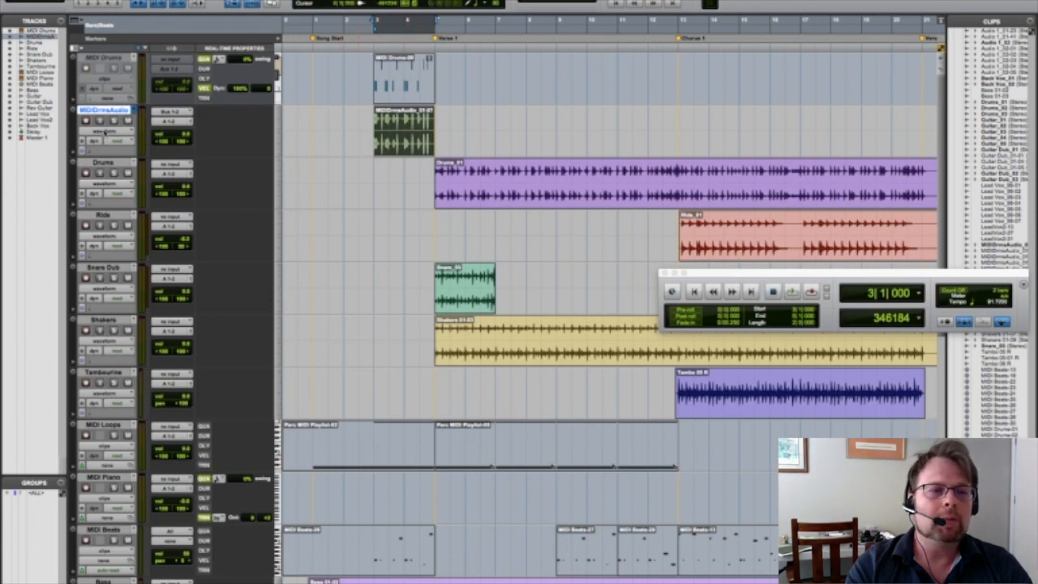
Inspect the recorded takes in MIDIDrmsAudio's playlists view, select bars 3|3 to 4|3 on playlist MIDIDrmsAudio.02, and restore waveform view.
{"action": "left_click", "coordinate": [132, 110]}
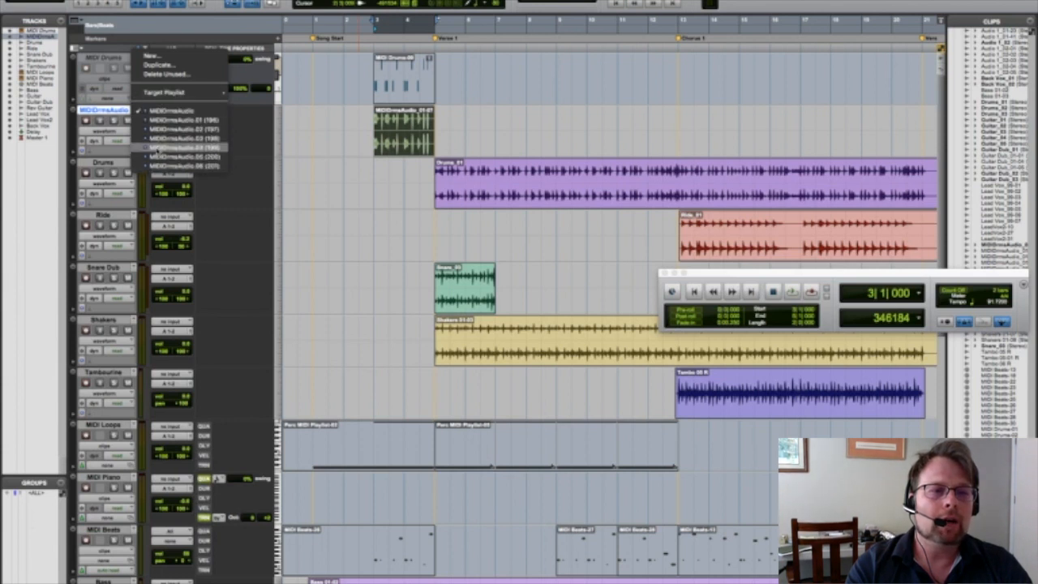
{"action": "left_click", "coordinate": [150, 146]}
{"action": "left_click", "coordinate": [130, 134]}
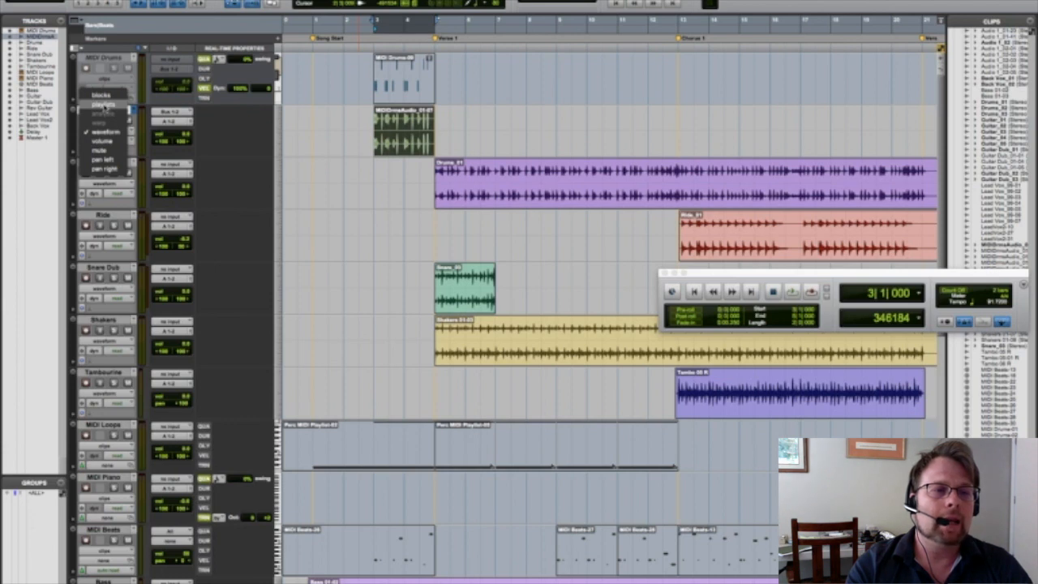
{"action": "left_click", "coordinate": [104, 105]}
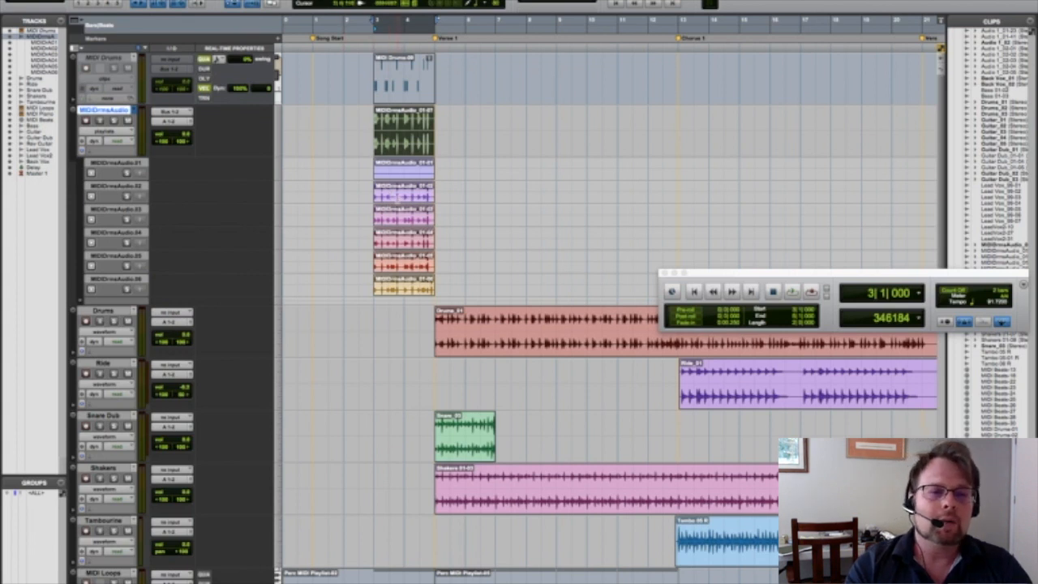
{"action": "left_click", "coordinate": [392, 198]}
{"action": "left_click_drag", "start_coordinate": [393, 197], "coordinate": [419, 197]}
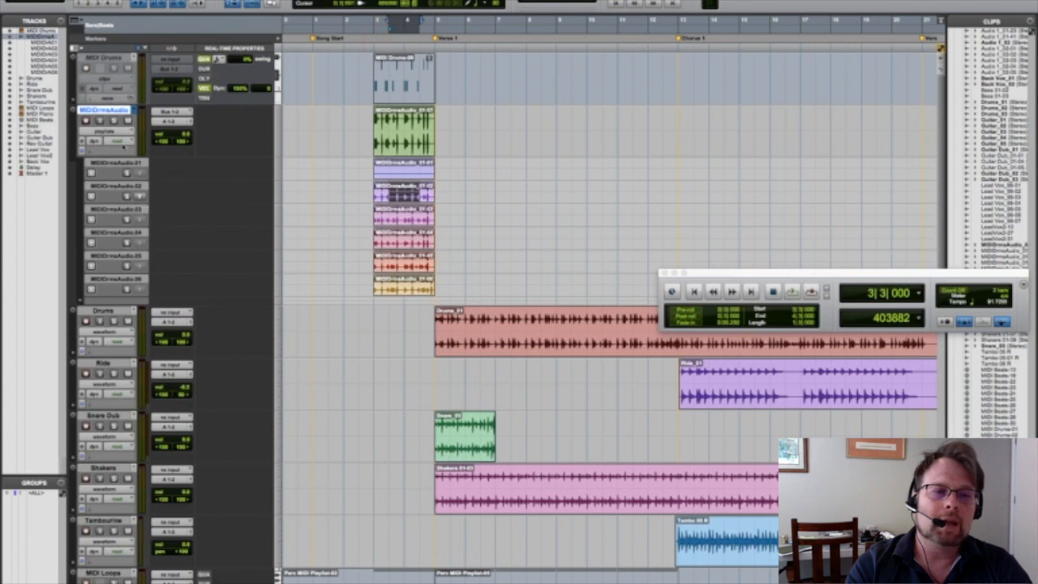
{"action": "left_click", "coordinate": [115, 134]}
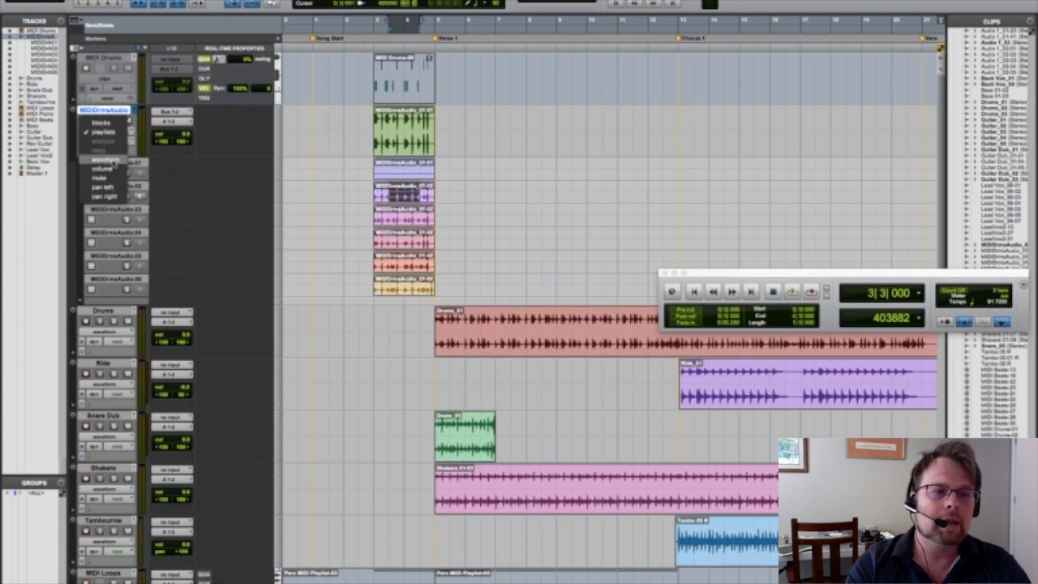
{"action": "left_click", "coordinate": [114, 161]}
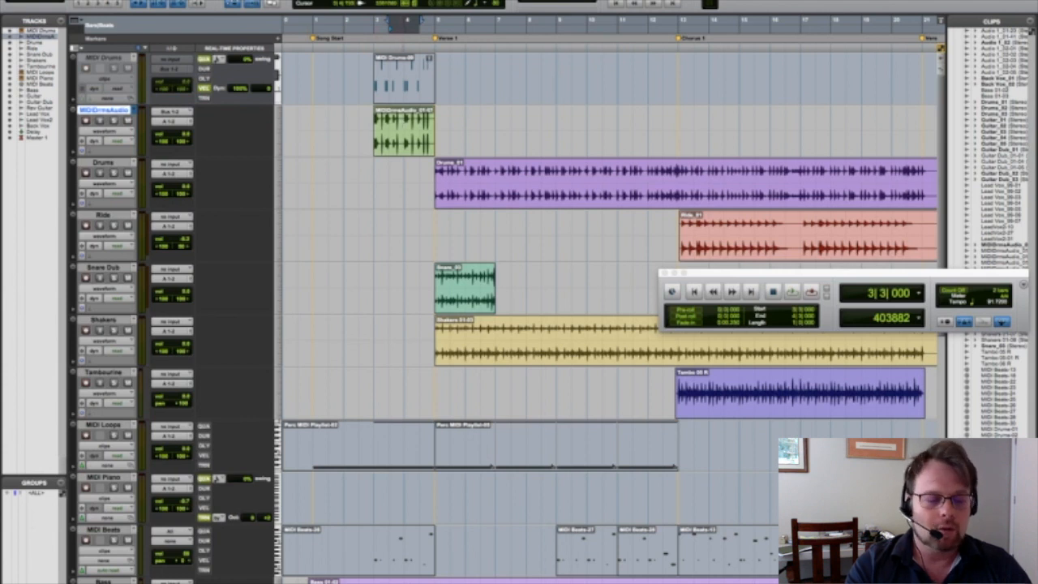
Zoom in on the MIDI Drums and MIDIDrmsAudio clips and place the edit cursor at 3|3|378 in the MIDIDrmsAudio clip.
{"action": "key", "text": "super+bracketright"}
{"action": "key", "text": "super+bracketright"}
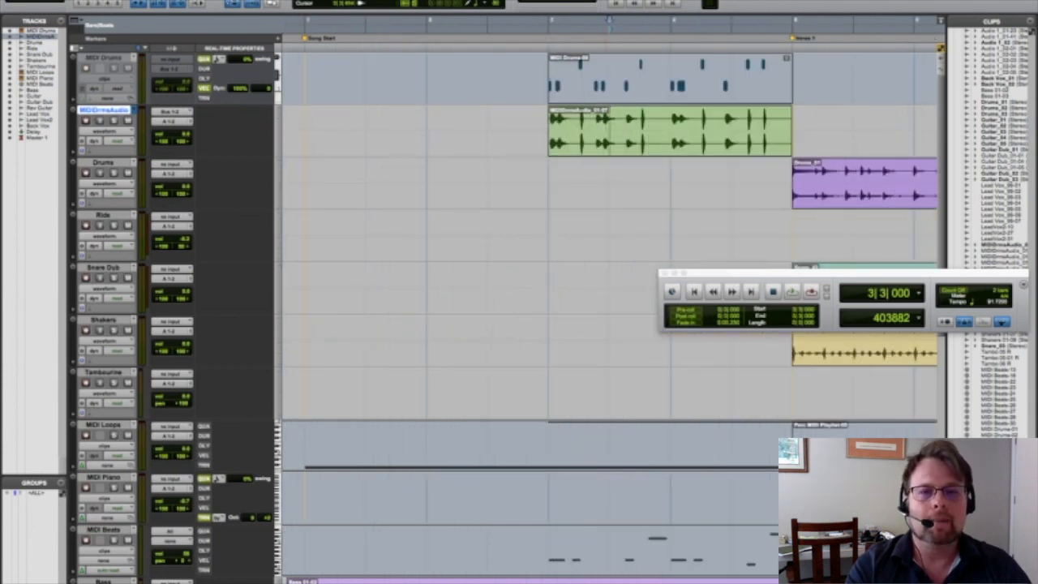
{"action": "left_click", "coordinate": [605, 122]}
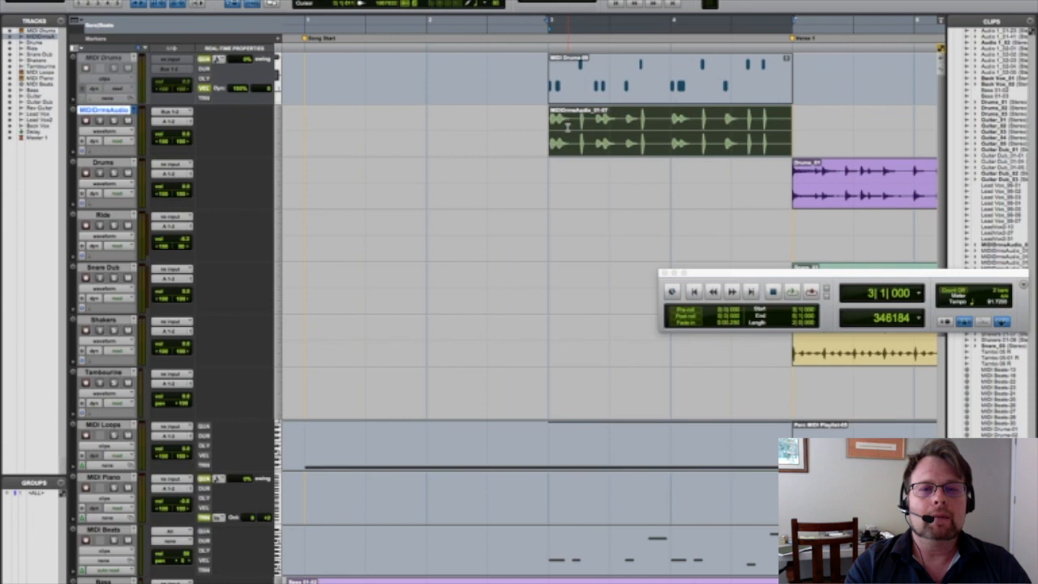
{"action": "left_click", "coordinate": [622, 122]}
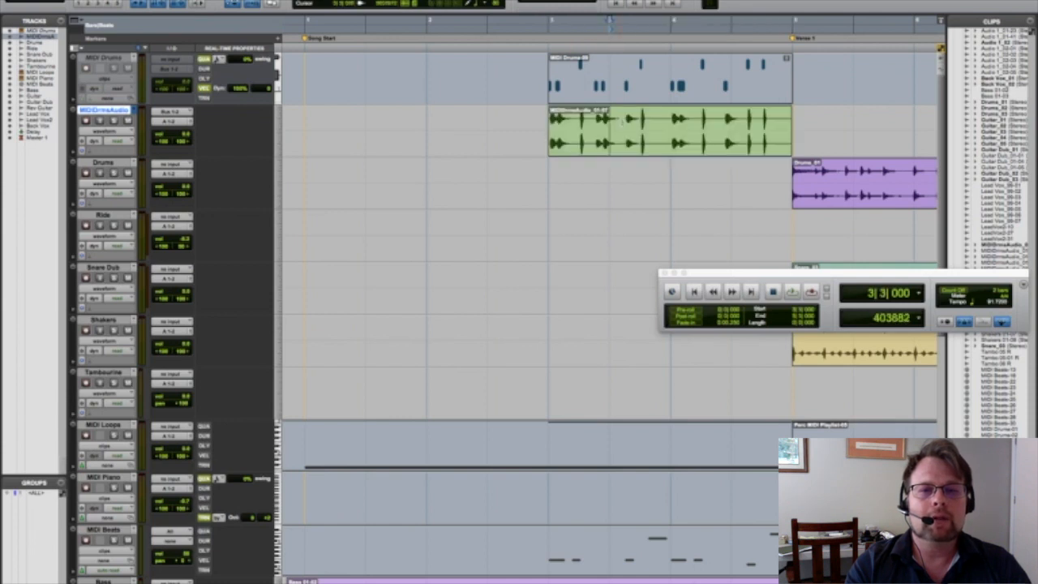
{"action": "double_click", "coordinate": [654, 121]}
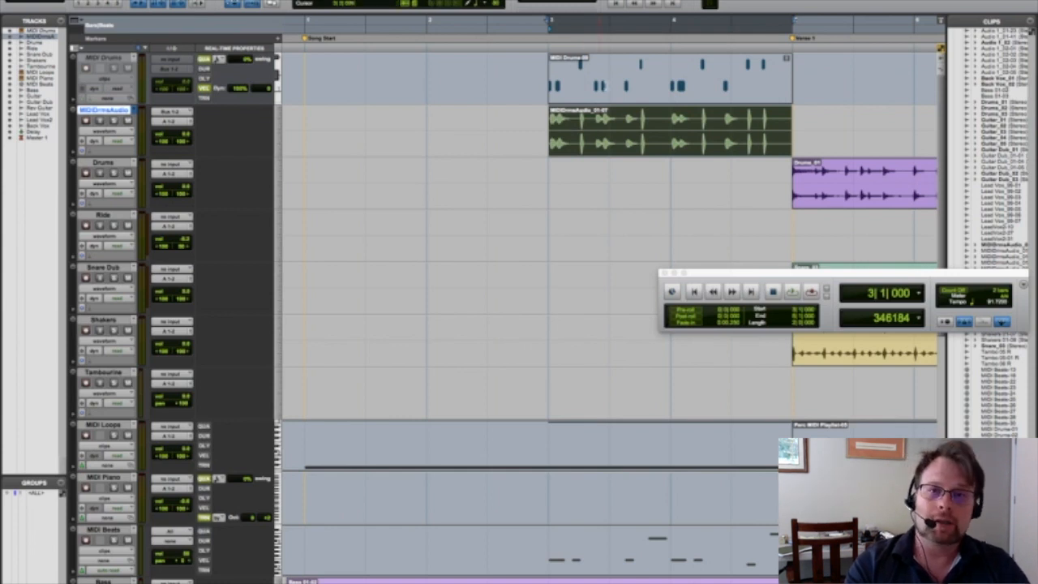
{"action": "double_click", "coordinate": [615, 74]}
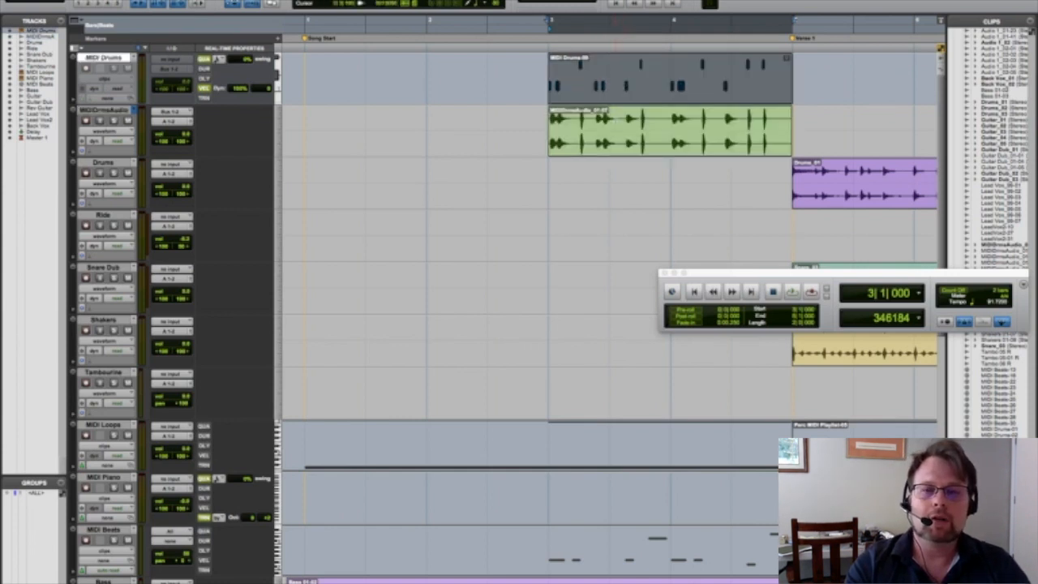
{"action": "left_click", "coordinate": [614, 120]}
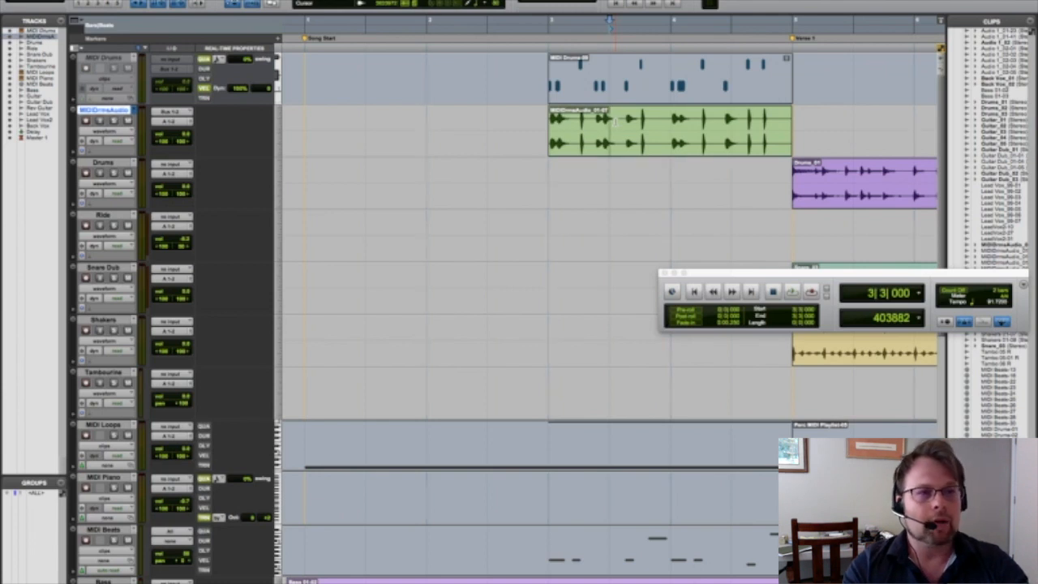
{"action": "left_click", "coordinate": [620, 122]}
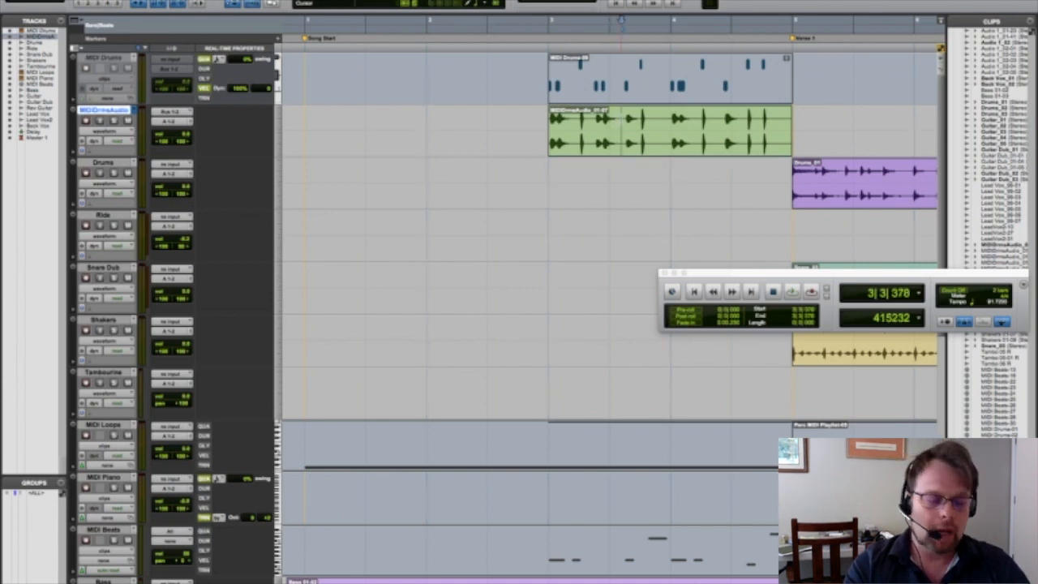
Separate the MIDIDrmsAudio clip into four segments by splitting it at 3|3|378, 4|1|843 and 4|3|354.
{"action": "key", "text": "super+e"}
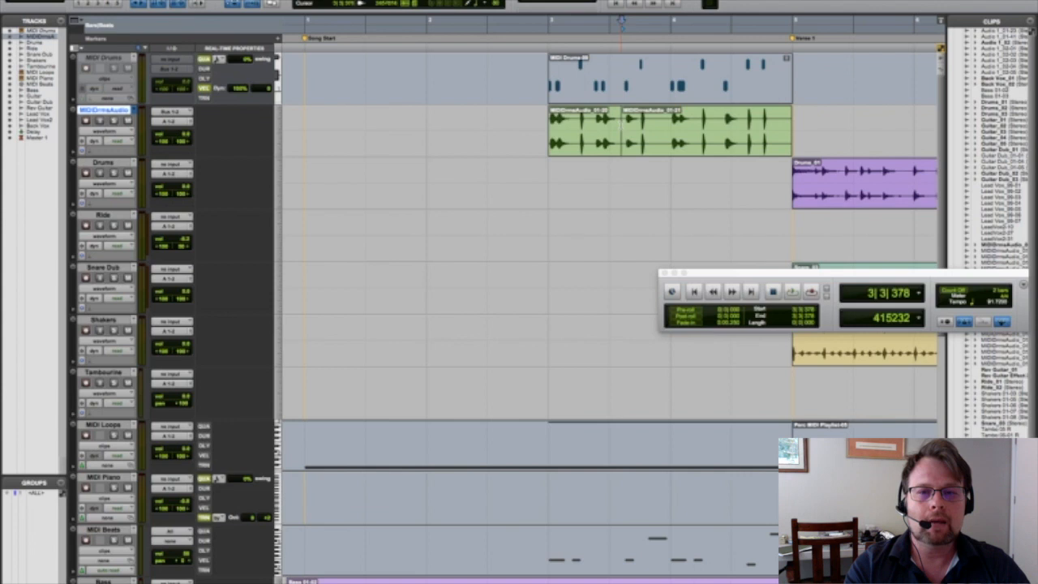
{"action": "left_click", "coordinate": [697, 122]}
{"action": "key", "text": "super+e"}
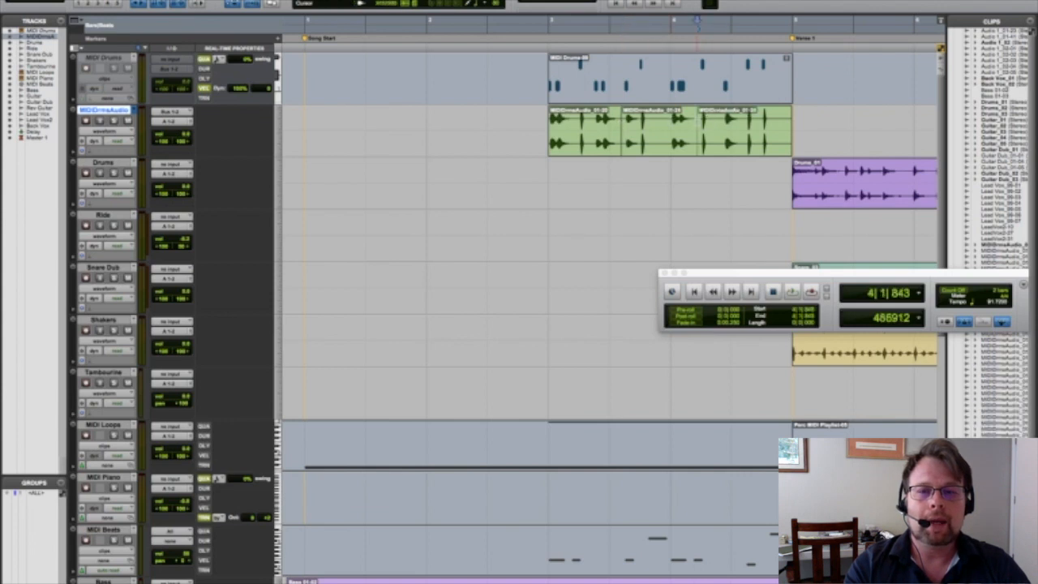
{"action": "left_click", "coordinate": [741, 122]}
{"action": "left_click", "coordinate": [744, 123]}
{"action": "key", "text": "super+e"}
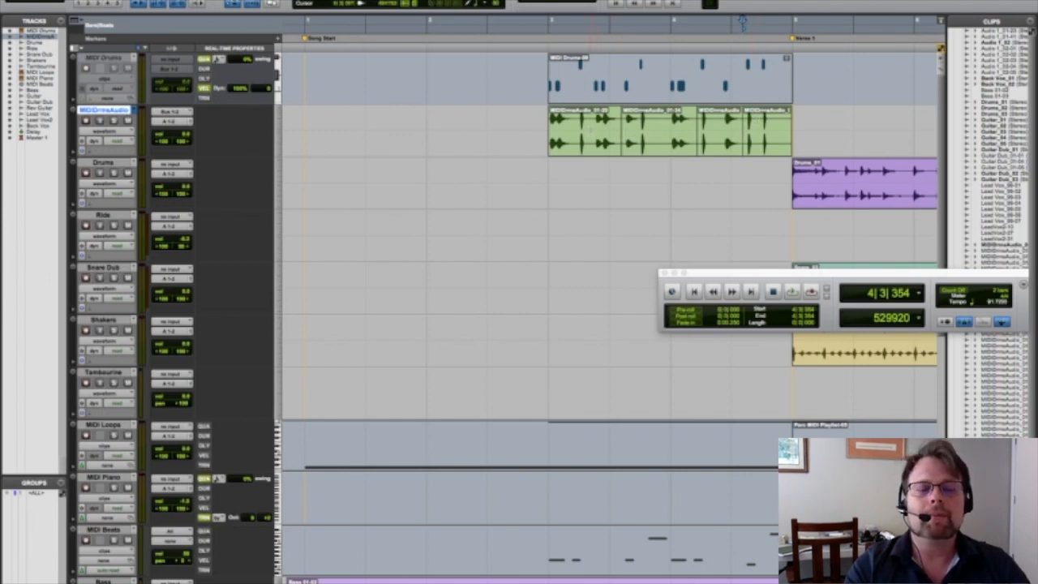
View the alternates of the first MIDIDrmsAudio segment and open the Alternates Match Criteria window, placing it beside the clips.
{"action": "left_click", "coordinate": [590, 142], "text": "super"}
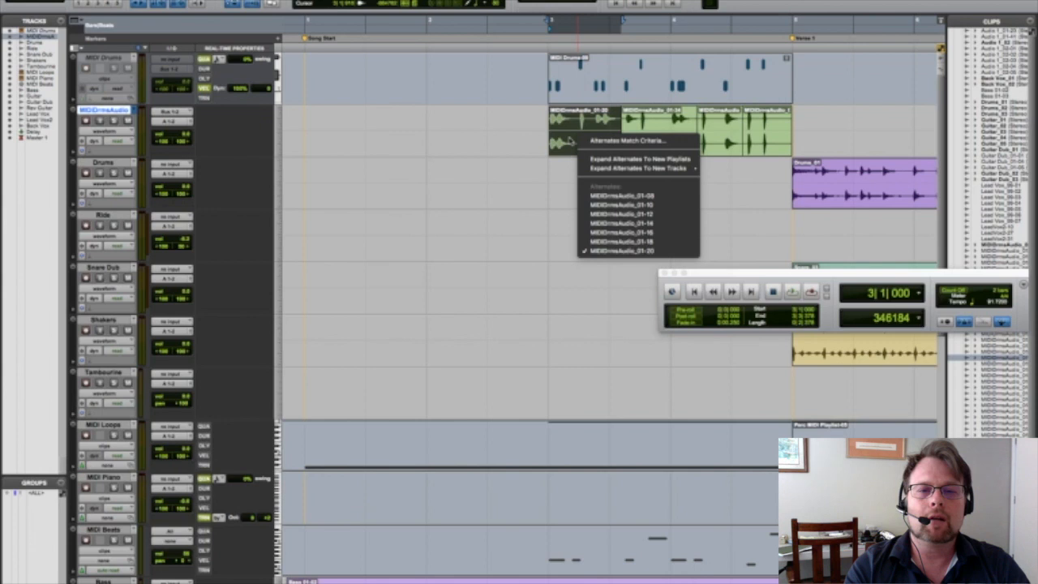
{"action": "left_click", "coordinate": [573, 138]}
{"action": "left_click", "coordinate": [576, 132], "text": "super"}
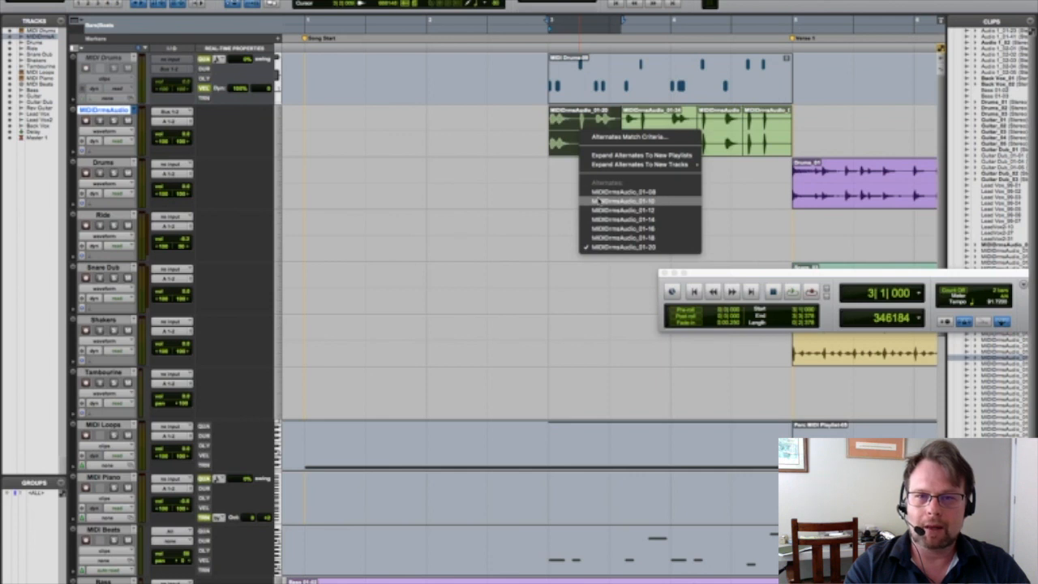
{"action": "left_click", "coordinate": [621, 138]}
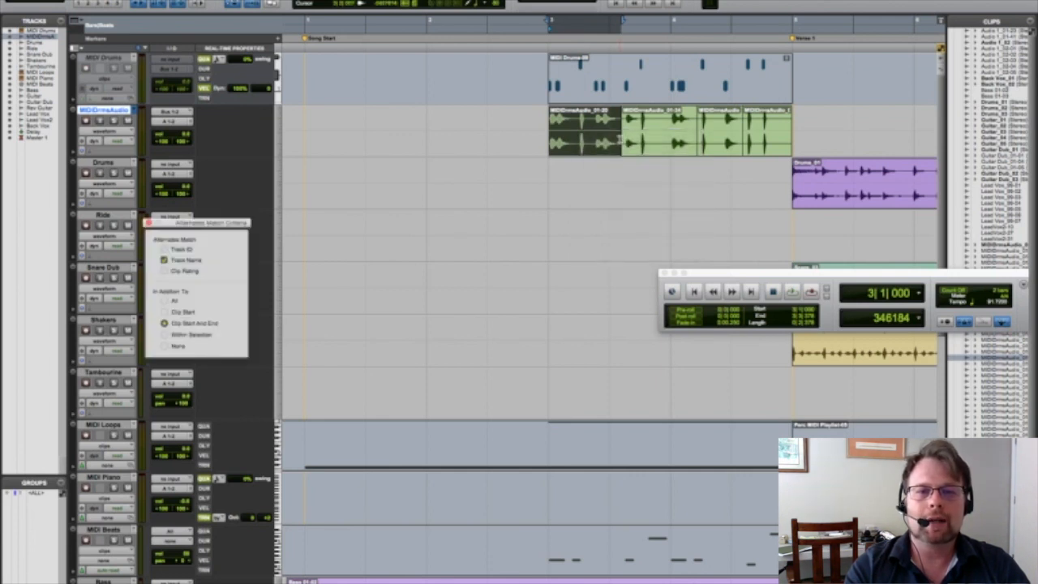
{"action": "left_click_drag", "start_coordinate": [189, 227], "coordinate": [468, 136]}
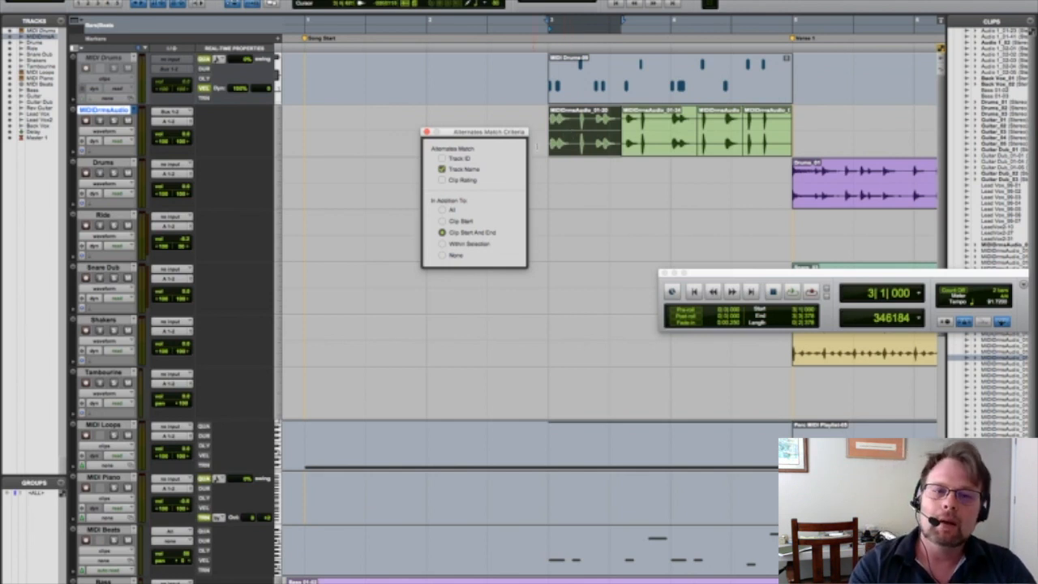
Swap the first MIDIDrmsAudio segment through alternates MIDIDrmsAudio_01-08, -10, -12 and -14.
{"action": "left_click", "coordinate": [580, 131], "text": "super"}
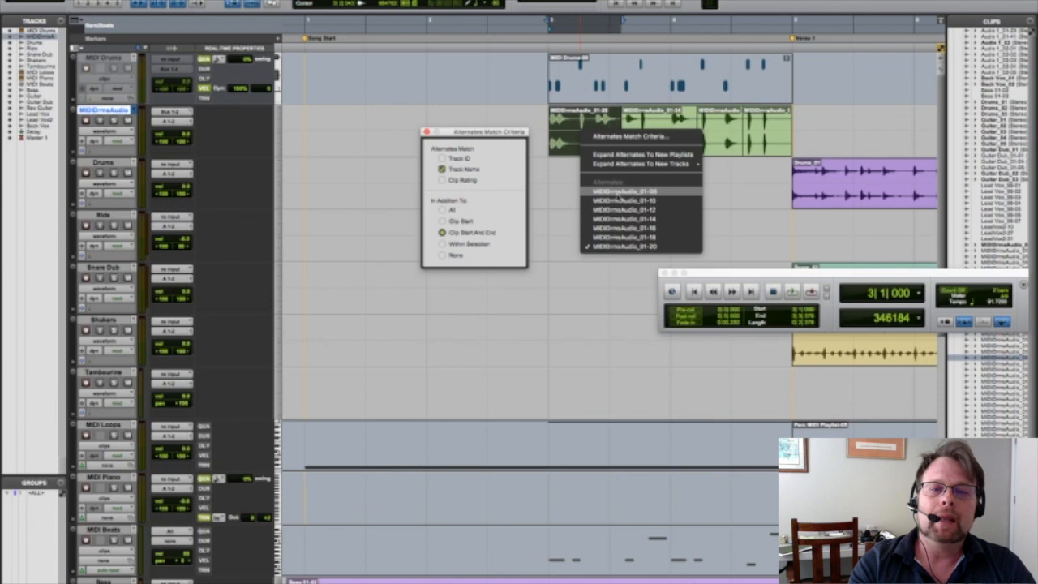
{"action": "left_click", "coordinate": [617, 193]}
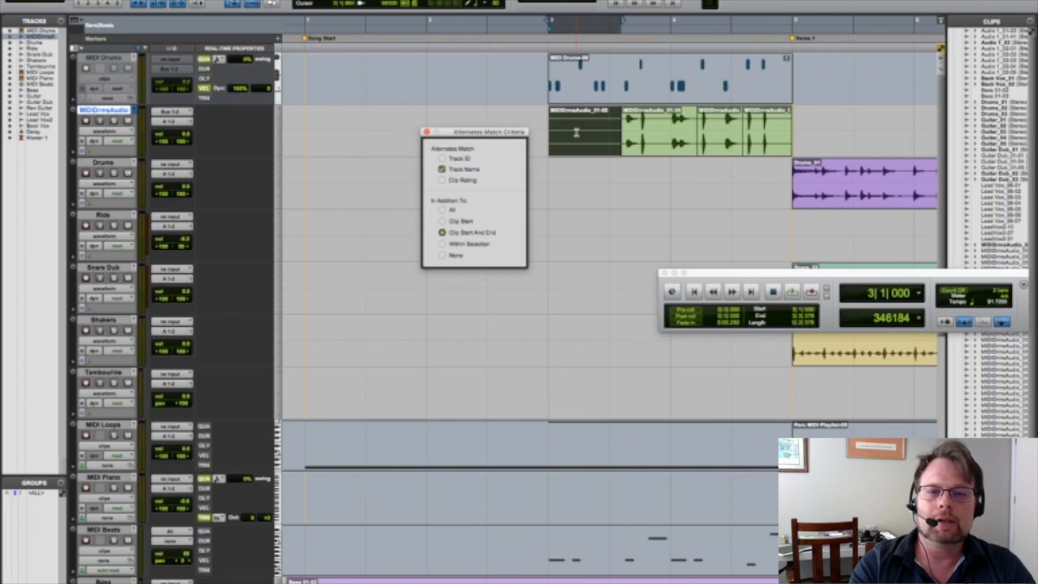
{"action": "left_click", "coordinate": [576, 132], "text": "super"}
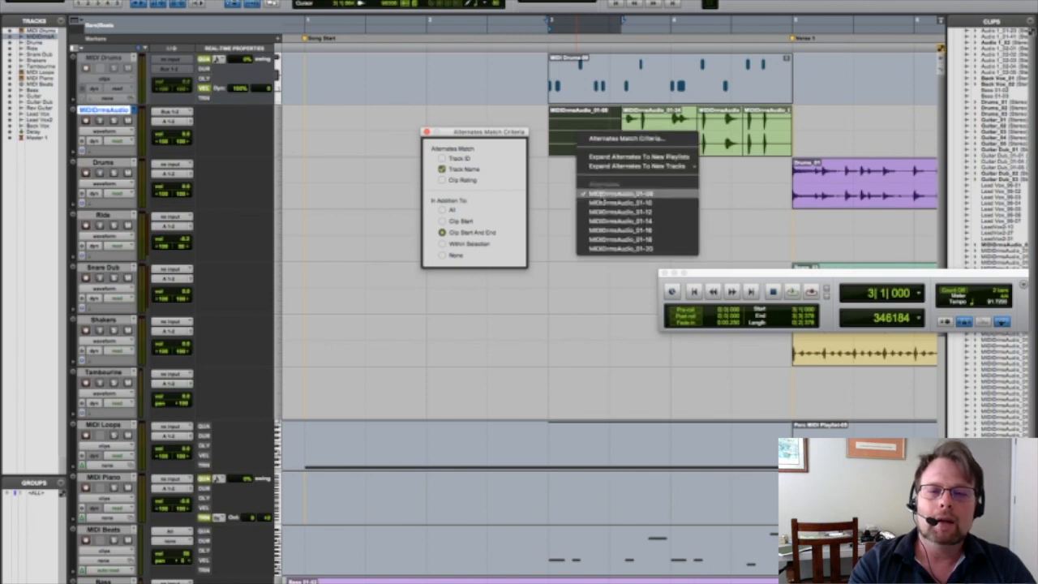
{"action": "left_click", "coordinate": [601, 202]}
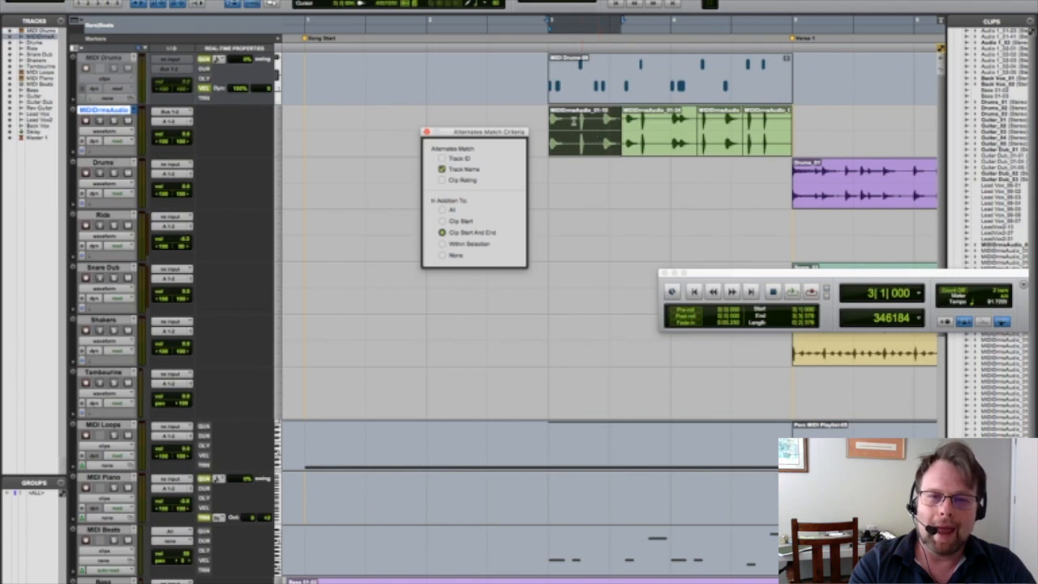
{"action": "left_click", "coordinate": [594, 137], "text": "super"}
{"action": "left_click", "coordinate": [607, 214]}
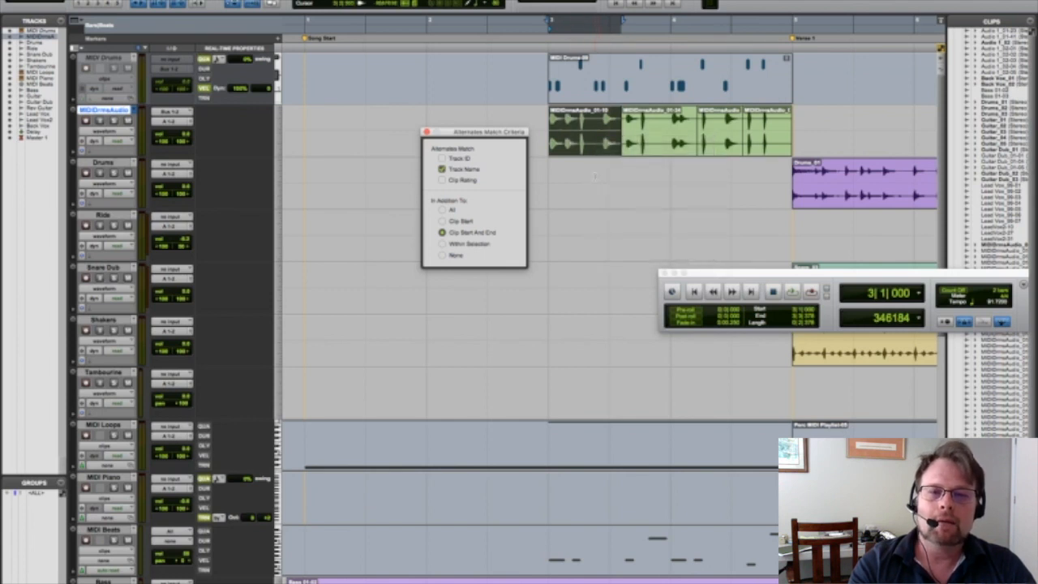
{"action": "left_click", "coordinate": [598, 131], "text": "super"}
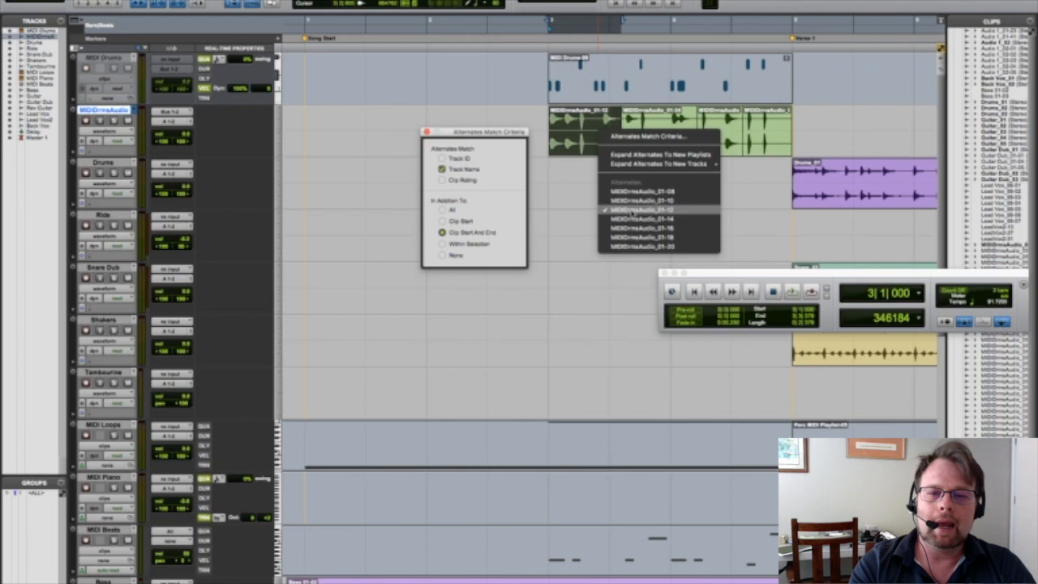
{"action": "left_click", "coordinate": [633, 216]}
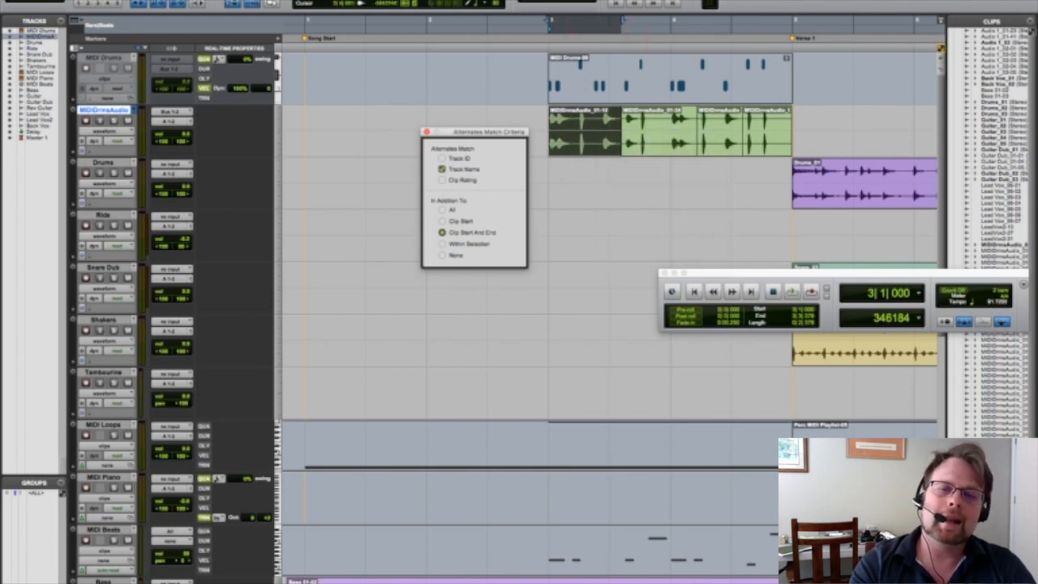
Select all four MIDIDrmsAudio segments, start looped playback, and swap the first segment to alternate MIDIDrmsAudio_01-18.
{"action": "left_click", "coordinate": [717, 136]}
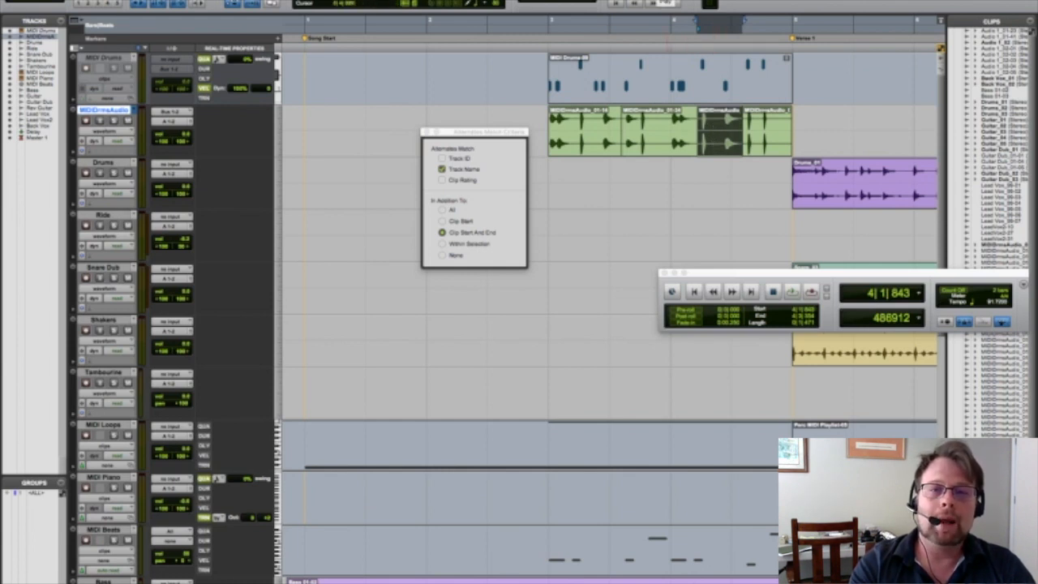
{"action": "double_click", "coordinate": [603, 131]}
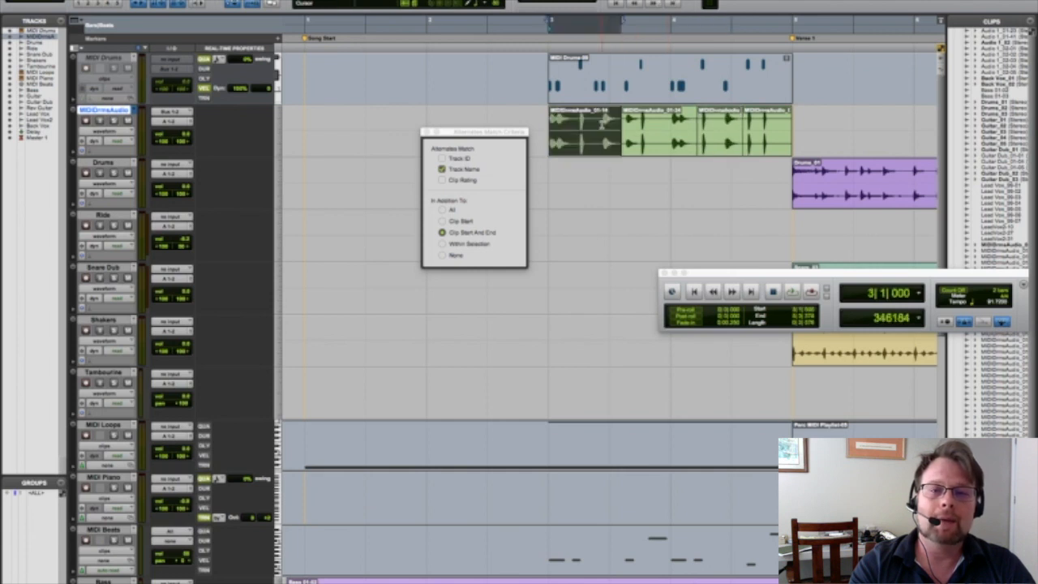
{"action": "double_click", "coordinate": [761, 127], "text": "shift"}
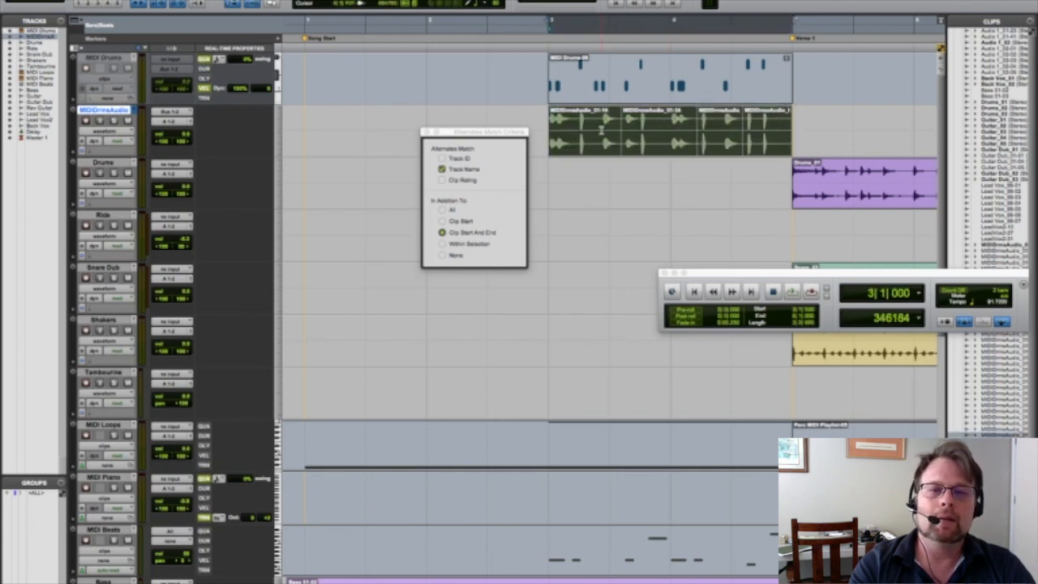
{"action": "key", "text": "space"}
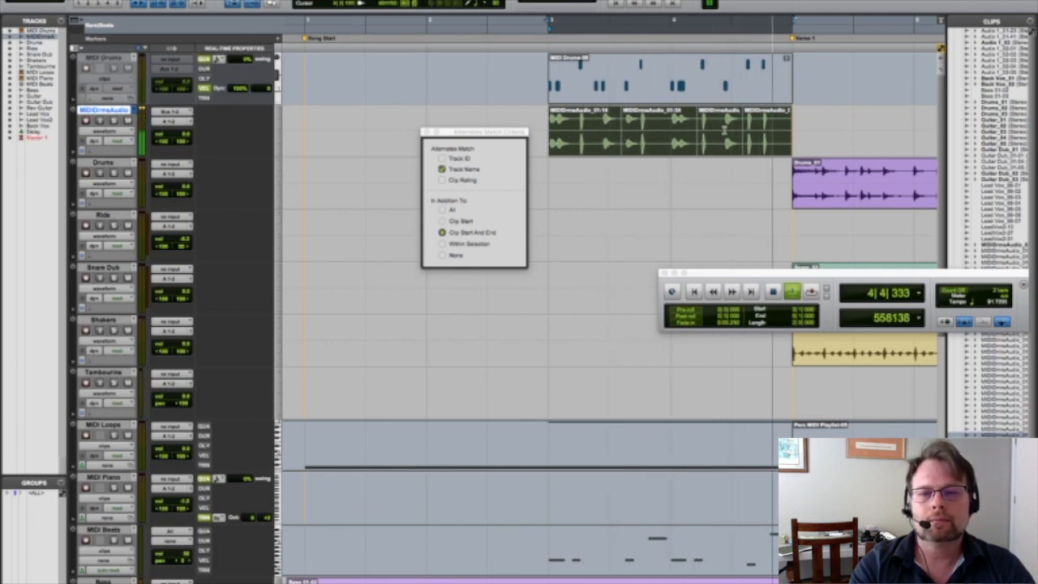
{"action": "right_click", "coordinate": [668, 128]}
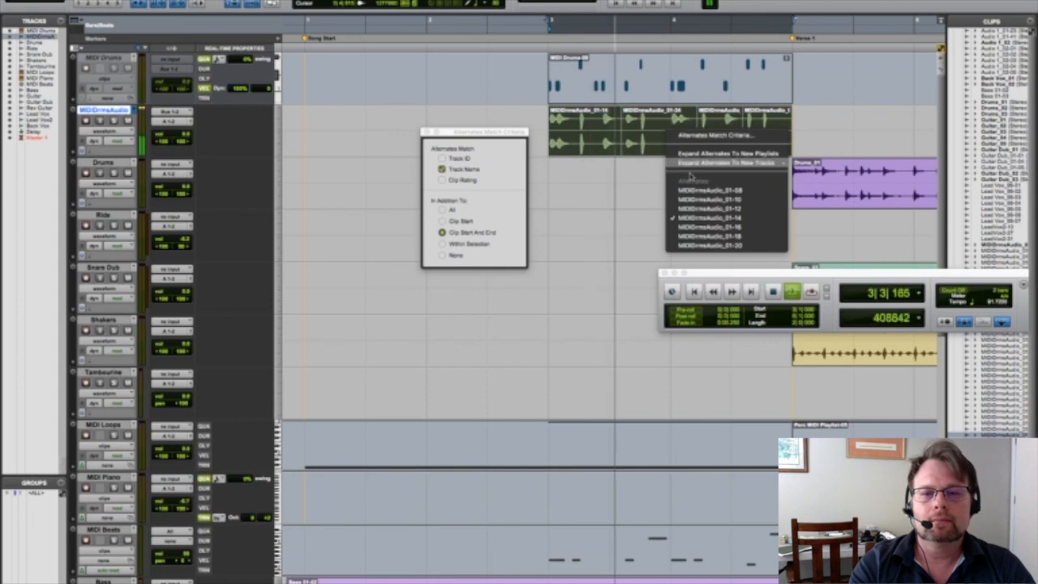
{"action": "left_click", "coordinate": [689, 243]}
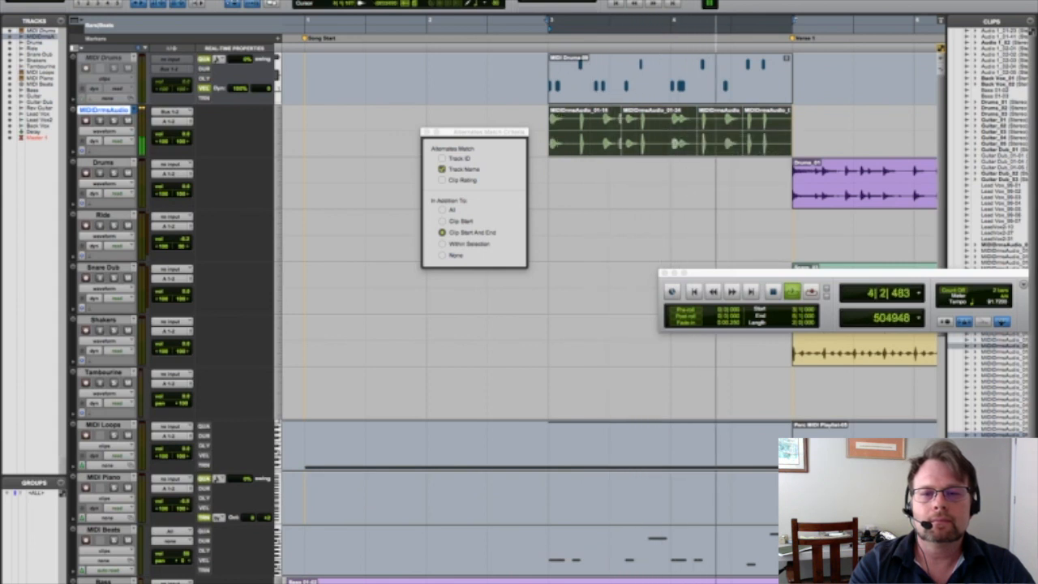
Reselect all four MIDIDrmsAudio segments, swap the first to alternate MIDIDrmsAudio_01-20 during looped playback, and stop the transport.
{"action": "left_click", "coordinate": [719, 133]}
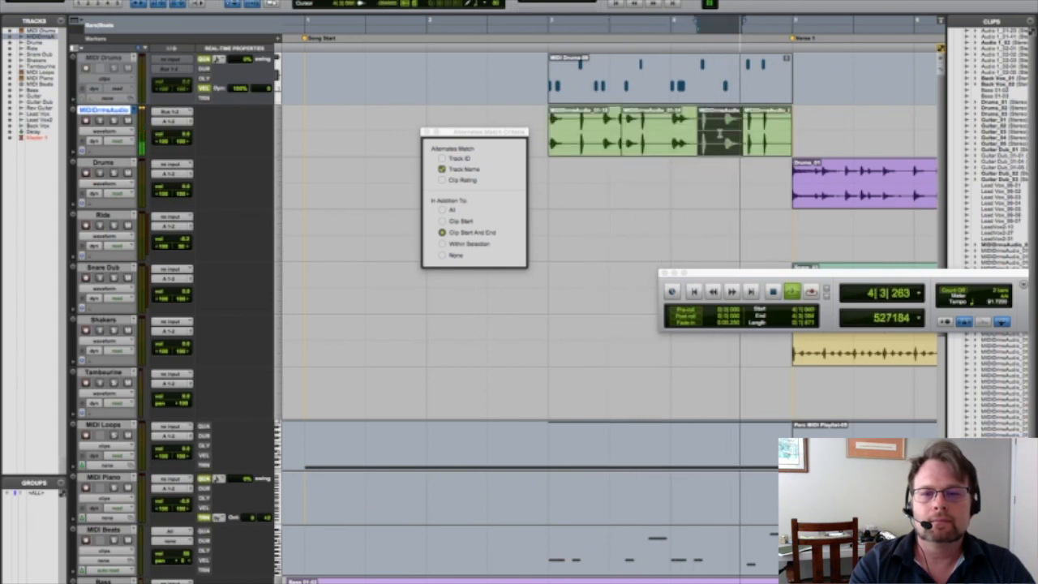
{"action": "left_click", "coordinate": [602, 130]}
{"action": "left_click", "coordinate": [766, 127], "text": "shift"}
{"action": "key", "text": "space"}
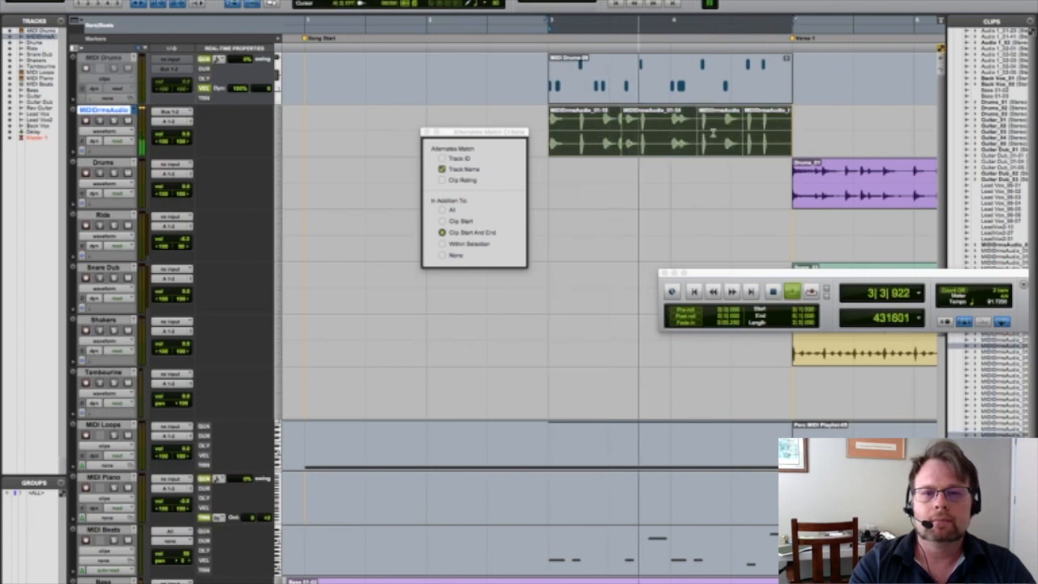
{"action": "right_click", "coordinate": [708, 127]}
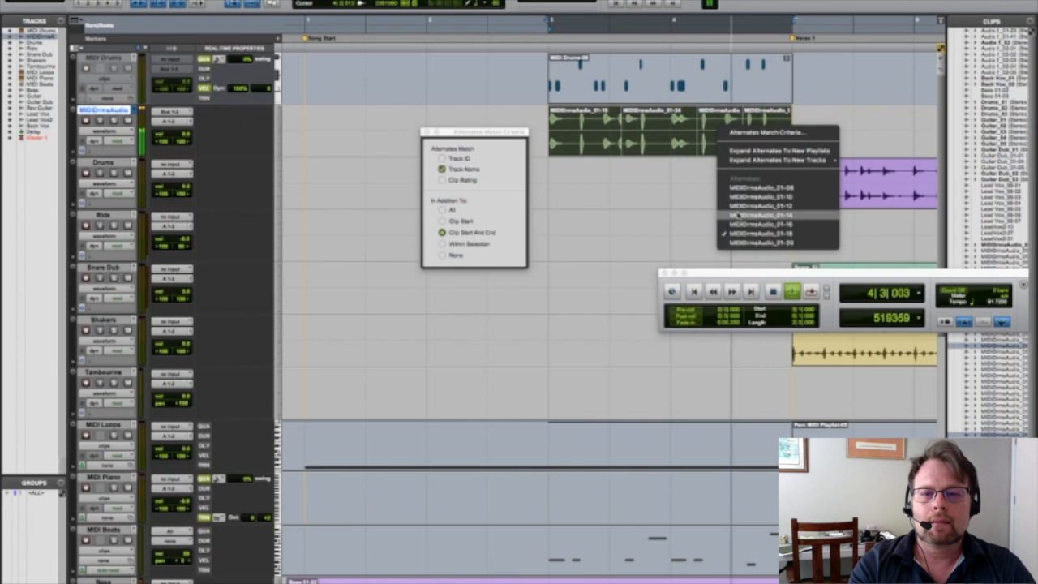
{"action": "left_click", "coordinate": [734, 242]}
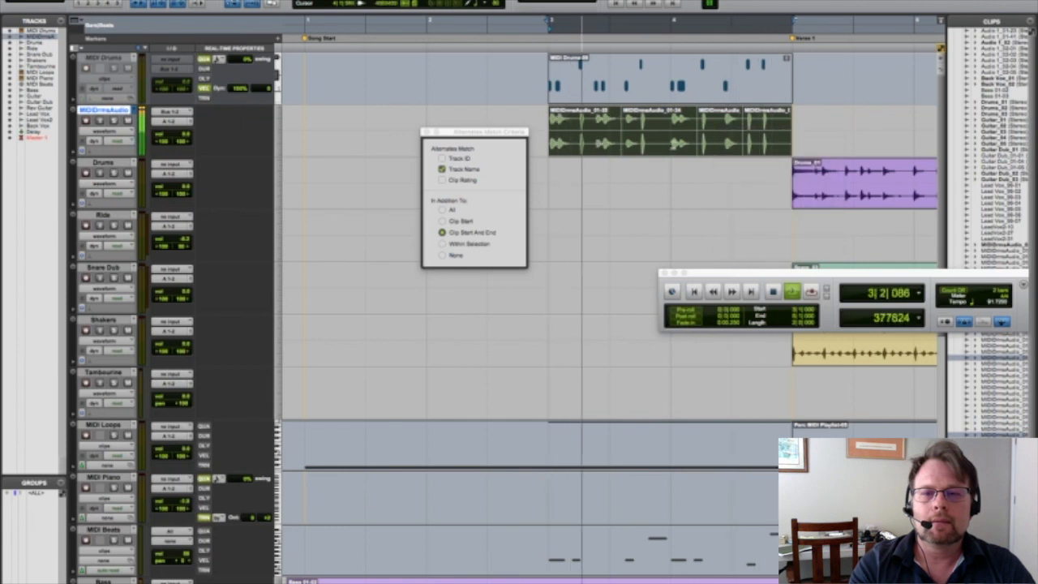
{"action": "key", "text": "space"}
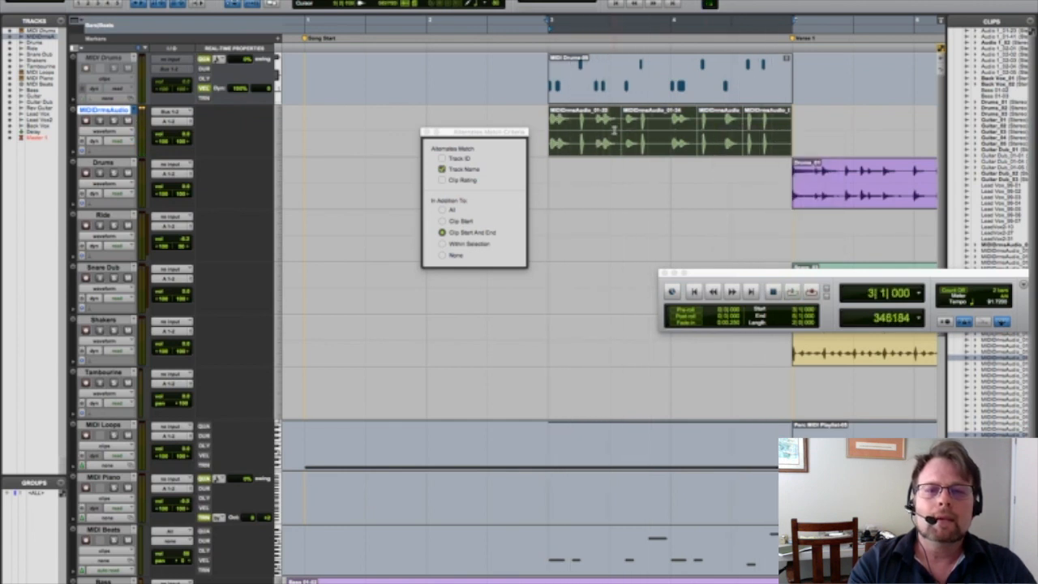
Unlink the timeline and edit selections, and set the timeline loop range from 3|1|000 to 5|1|000.
{"action": "left_click", "coordinate": [614, 128]}
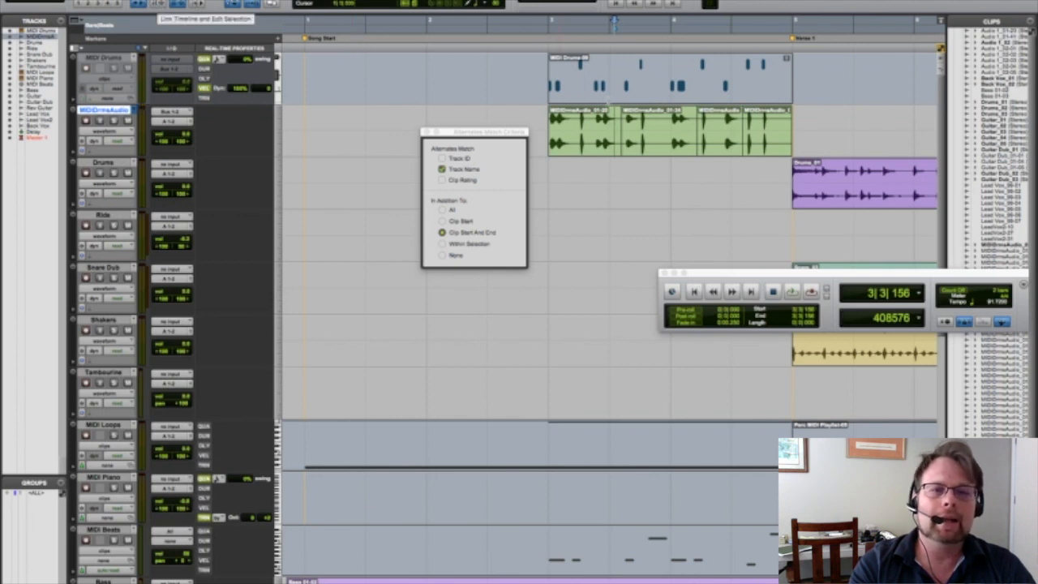
{"action": "right_click", "coordinate": [610, 137]}
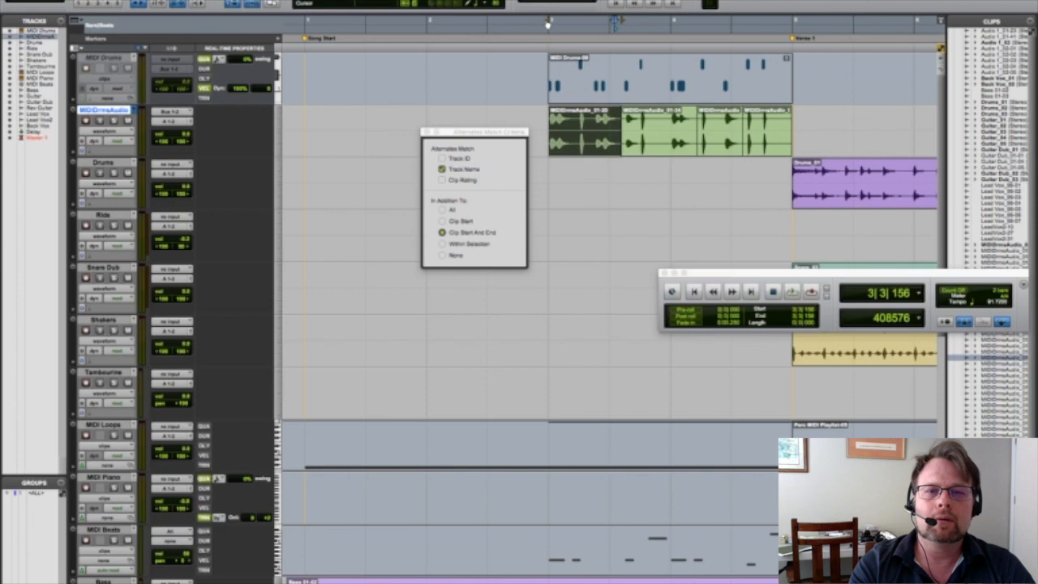
{"action": "left_click_drag", "start_coordinate": [554, 22], "coordinate": [791, 20]}
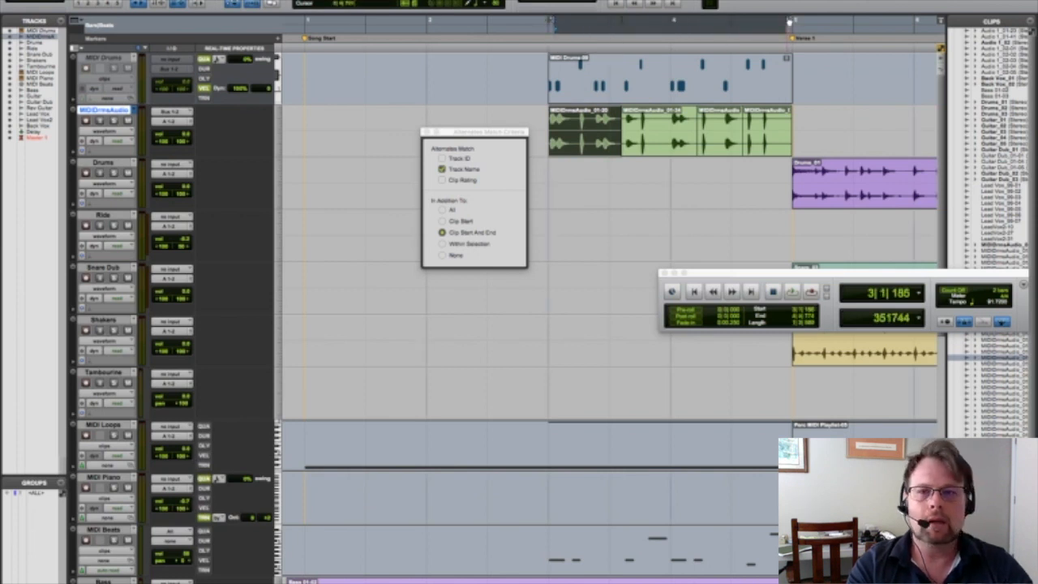
{"action": "left_click", "coordinate": [552, 22]}
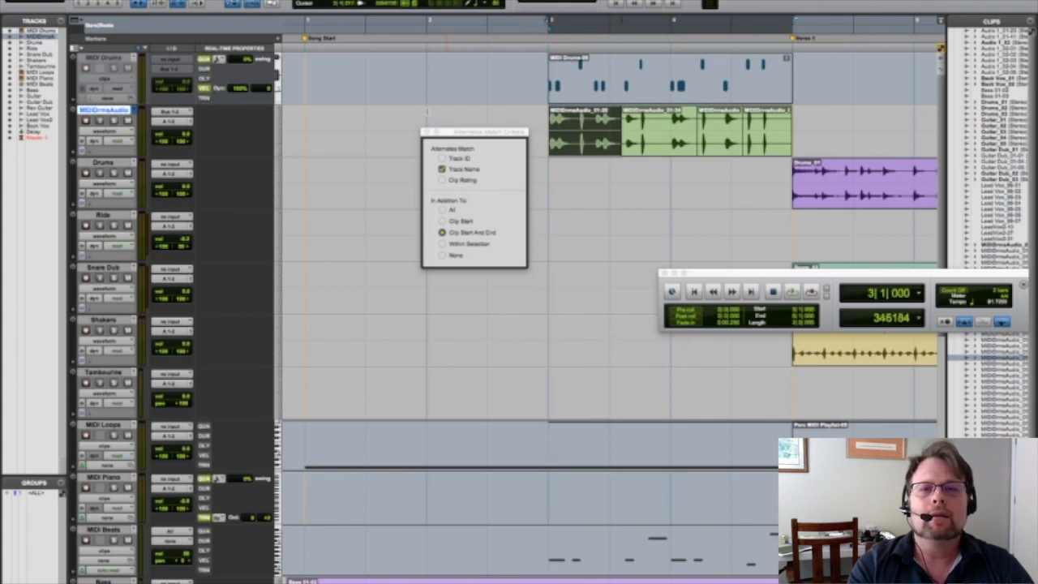
Select the third MIDIDrmsAudio segment, start looped playback, and swap that segment to another alternate take.
{"action": "left_click", "coordinate": [711, 134]}
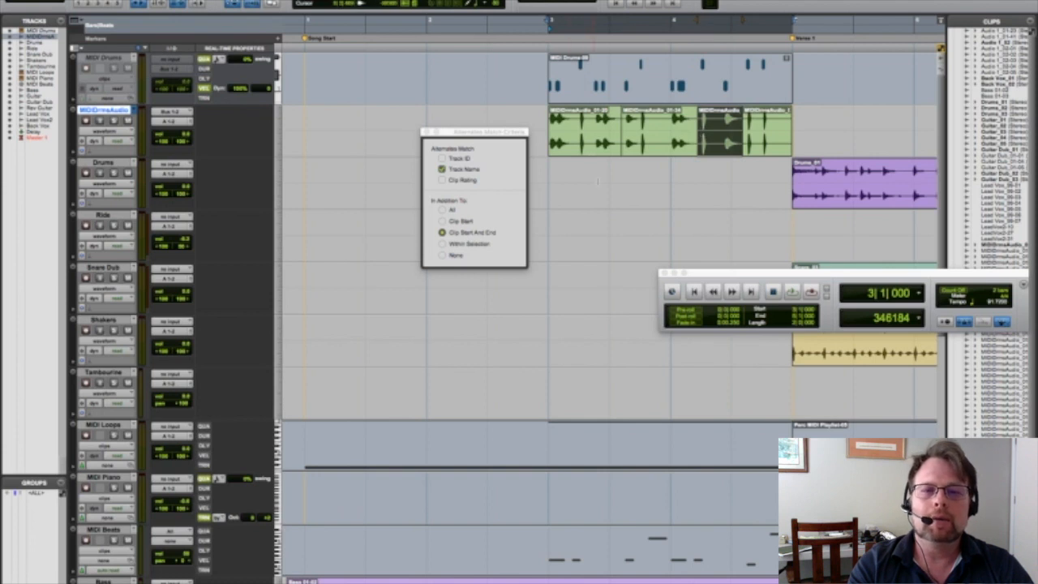
{"action": "key", "text": "space"}
{"action": "left_click", "coordinate": [721, 135], "text": "super"}
{"action": "left_click", "coordinate": [734, 232]}
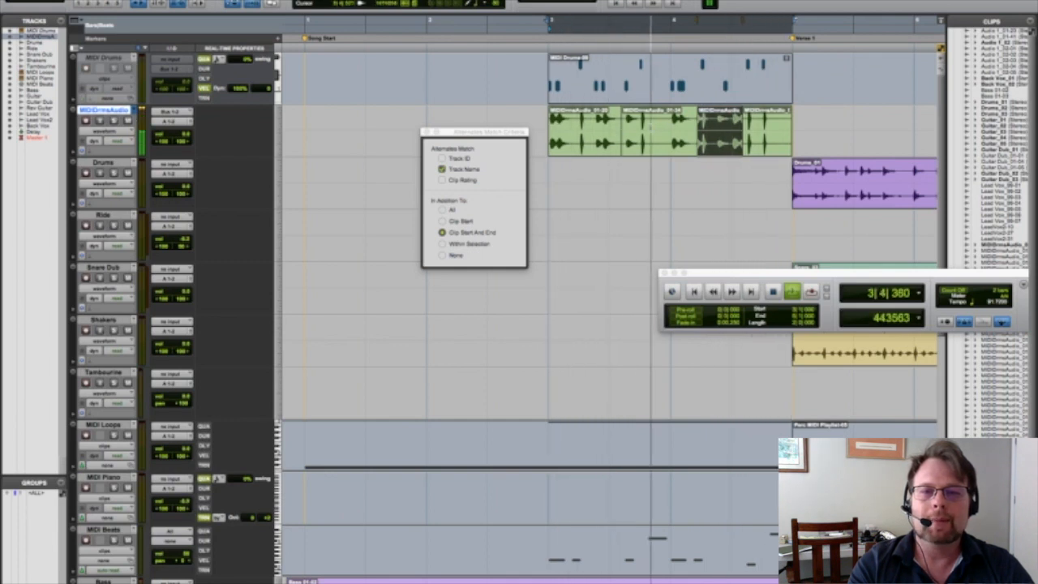
Swap the second MIDIDrmsAudio segment to alternate MIDIDrmsAudio_01-22 and on to MIDIDrmsAudio_01-32 while the loop plays.
{"action": "left_click", "coordinate": [650, 128], "text": "super"}
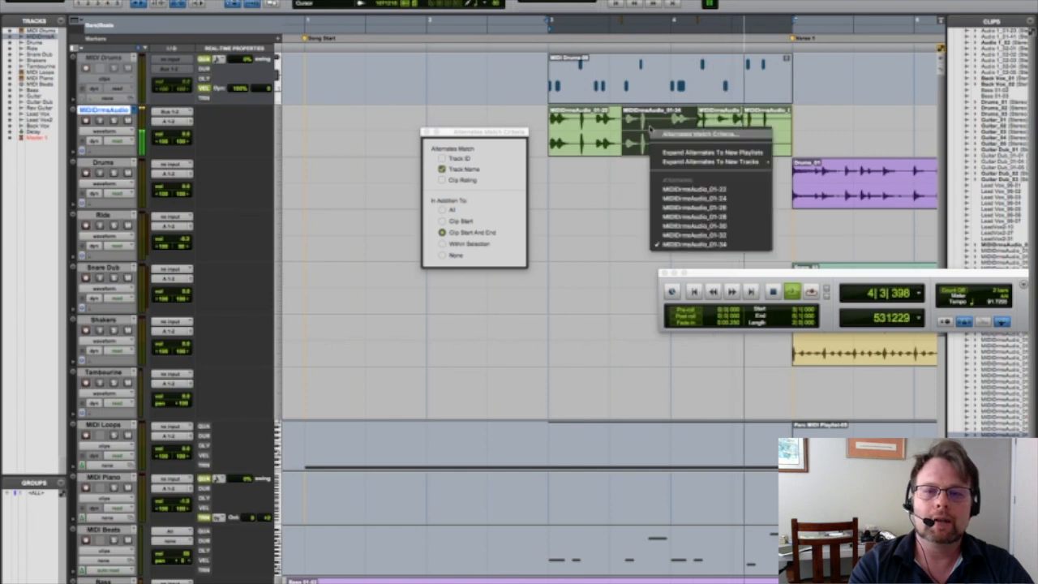
{"action": "left_click", "coordinate": [670, 190]}
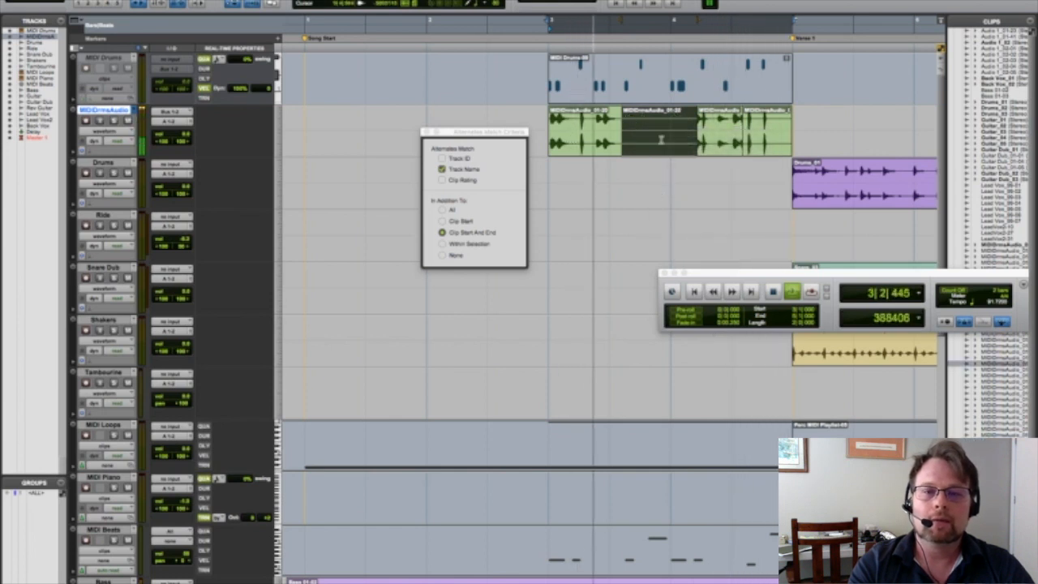
{"action": "left_click", "coordinate": [661, 139], "text": "super"}
{"action": "left_click", "coordinate": [672, 233]}
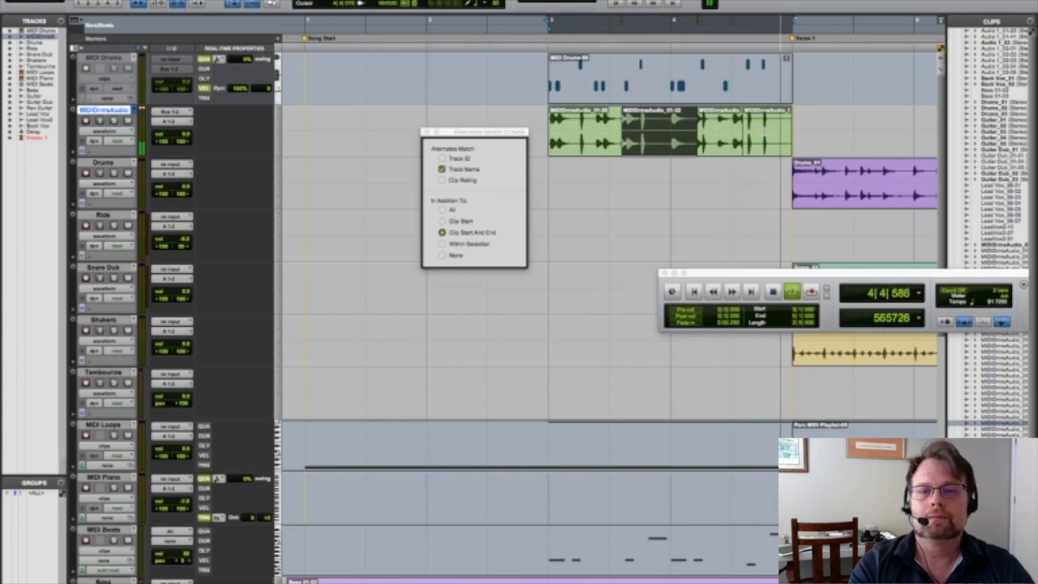
Swap the fourth MIDIDrmsAudio segment to alternate MIDIDrmsAudio_01-45 and on to another take during looped playback, and stop the transport.
{"action": "left_click", "coordinate": [765, 132], "text": "super"}
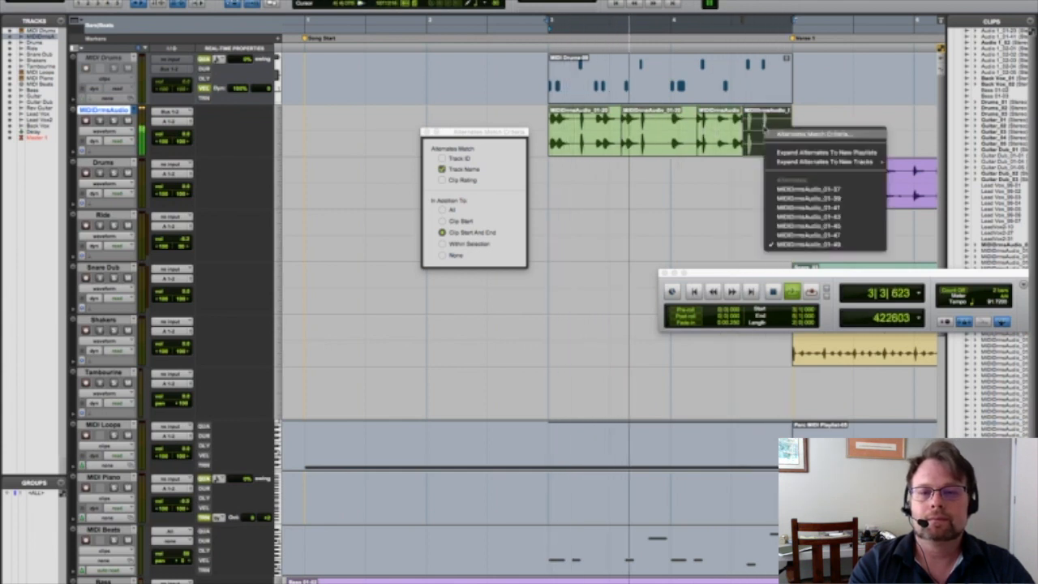
{"action": "left_click", "coordinate": [831, 226]}
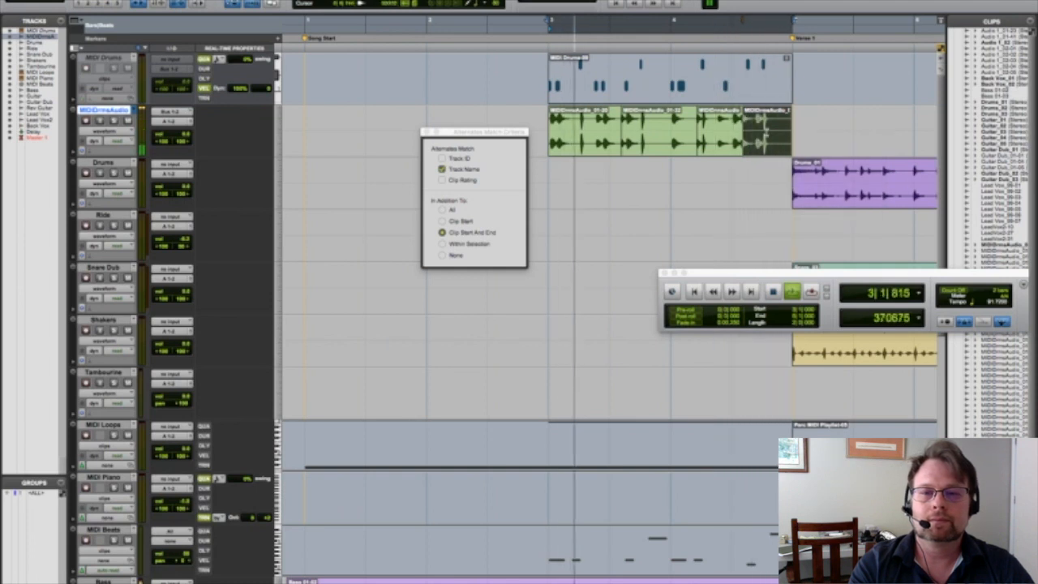
{"action": "left_click", "coordinate": [765, 130], "text": "super"}
{"action": "left_click", "coordinate": [797, 202]}
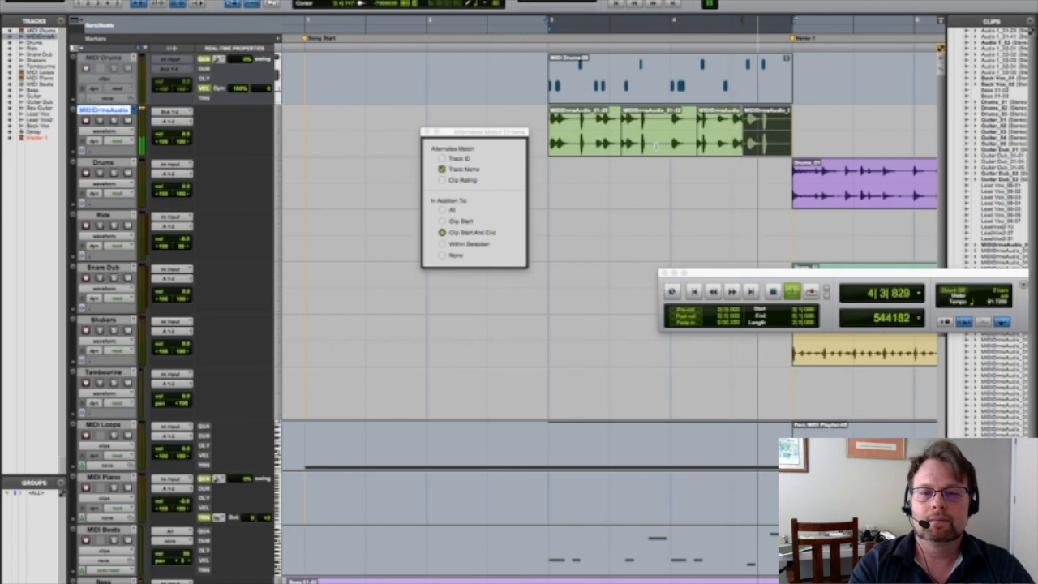
{"action": "key", "text": "space"}
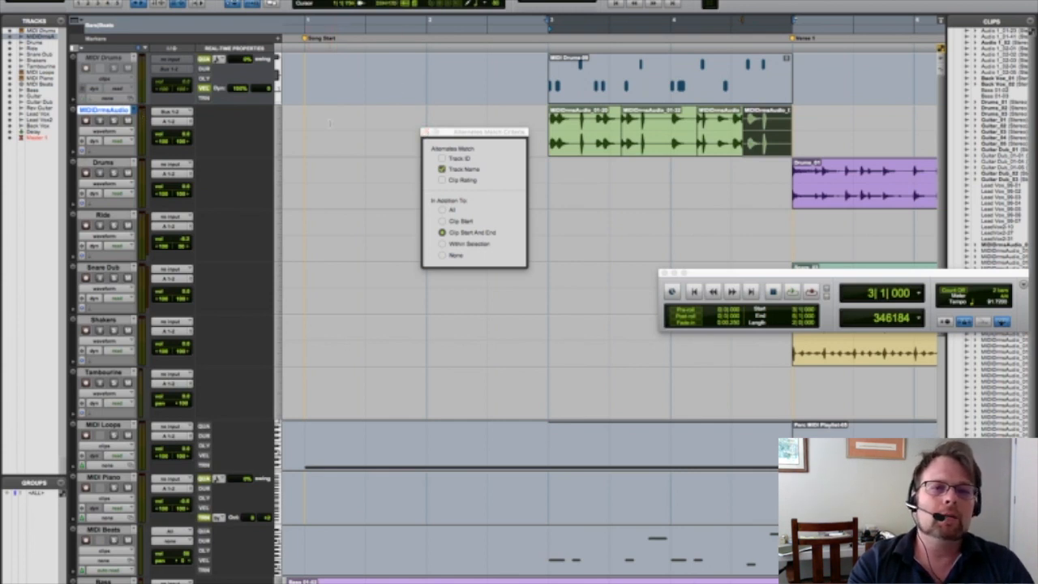
Examine the Automatically Create New Playlists When Loop Recording option in the Operation preferences, keep it enabled, and close the preferences.
{"action": "left_click", "coordinate": [45, 2]}
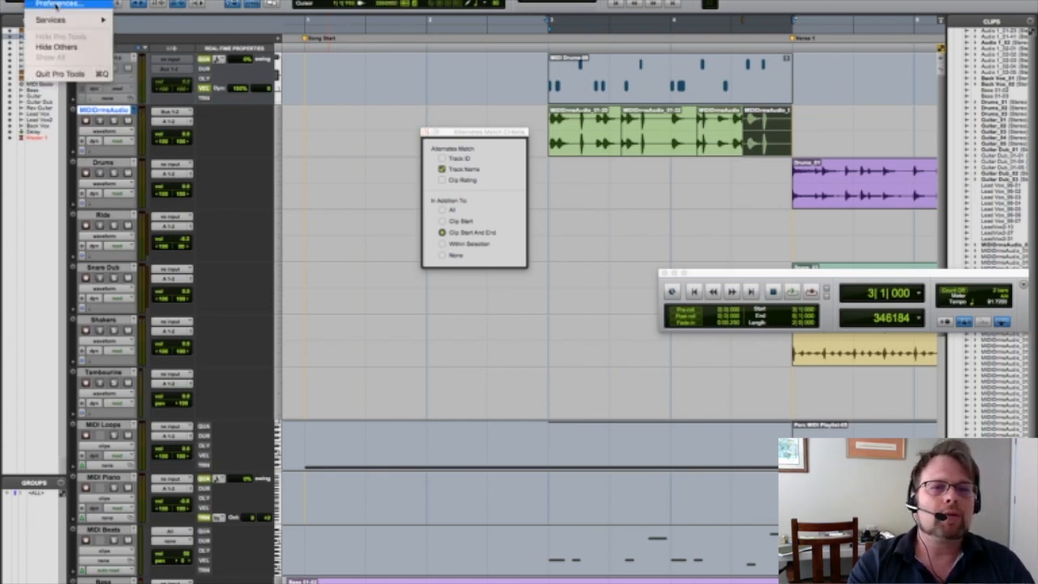
{"action": "left_click", "coordinate": [56, 4]}
{"action": "left_click_drag", "start_coordinate": [533, 52], "coordinate": [330, 113]}
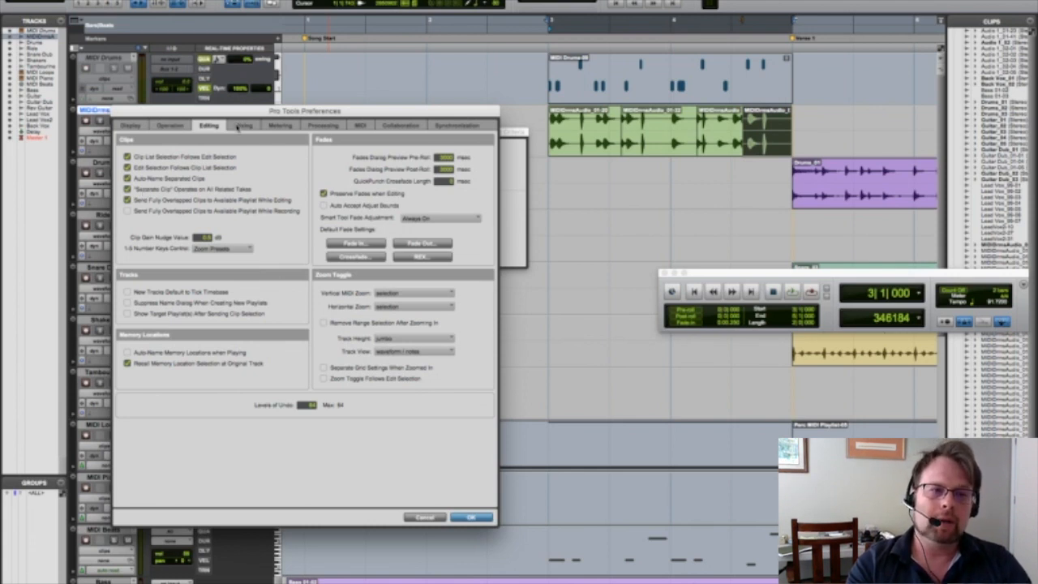
{"action": "left_click", "coordinate": [171, 126]}
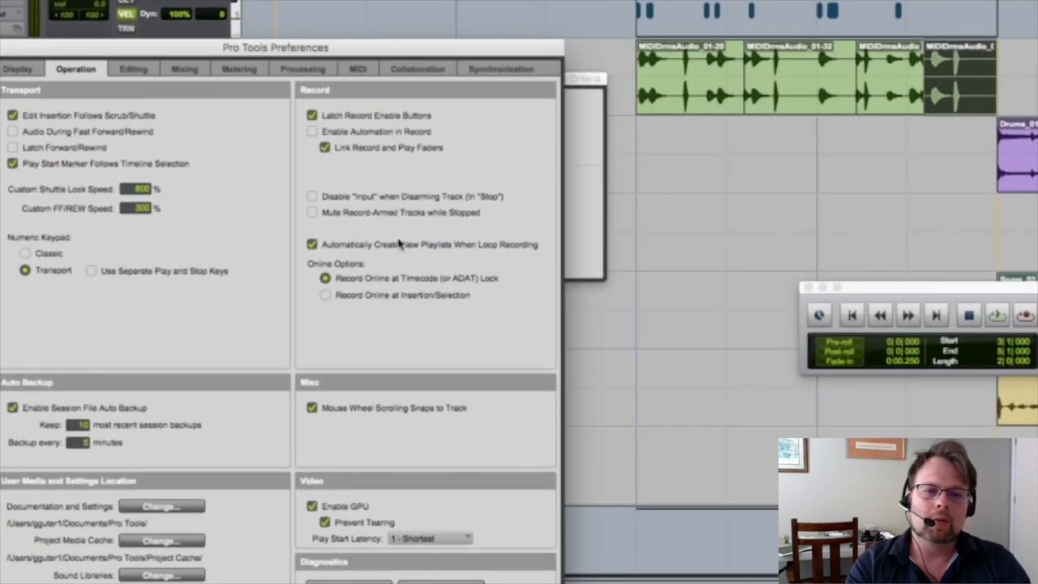
{"action": "left_click", "coordinate": [373, 246]}
{"action": "left_click", "coordinate": [346, 246]}
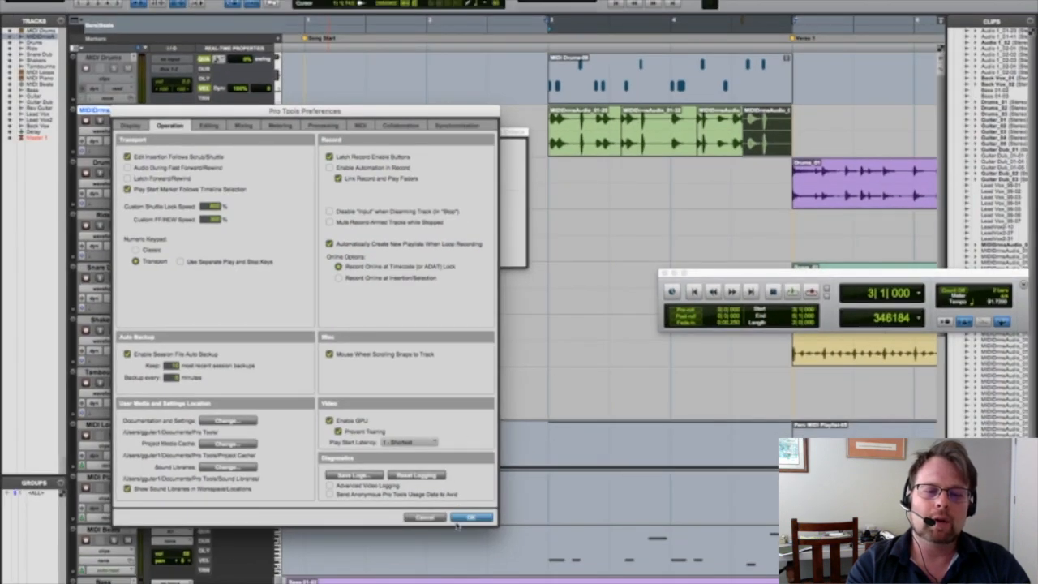
{"action": "key", "text": "Return"}
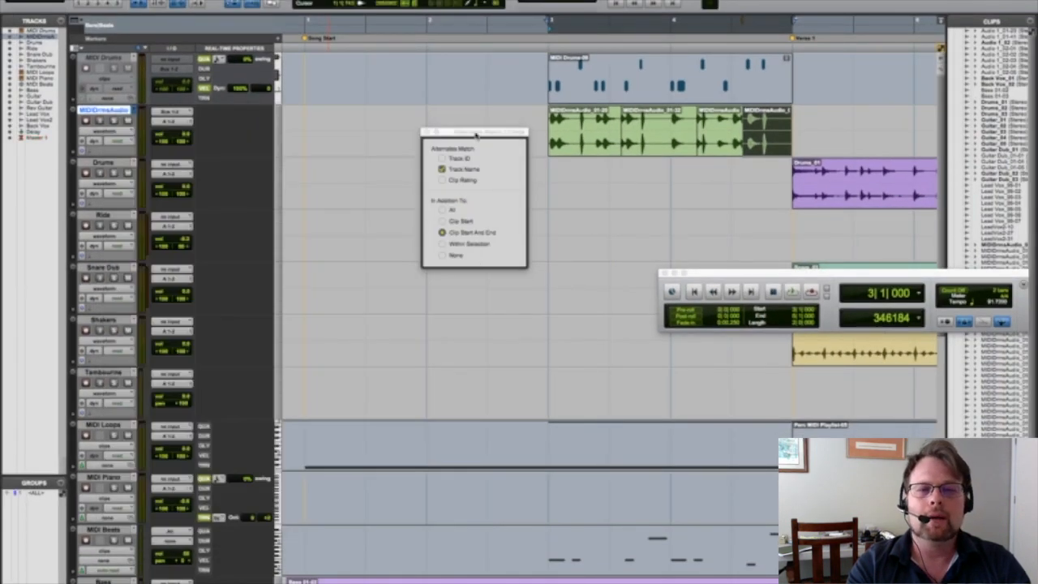